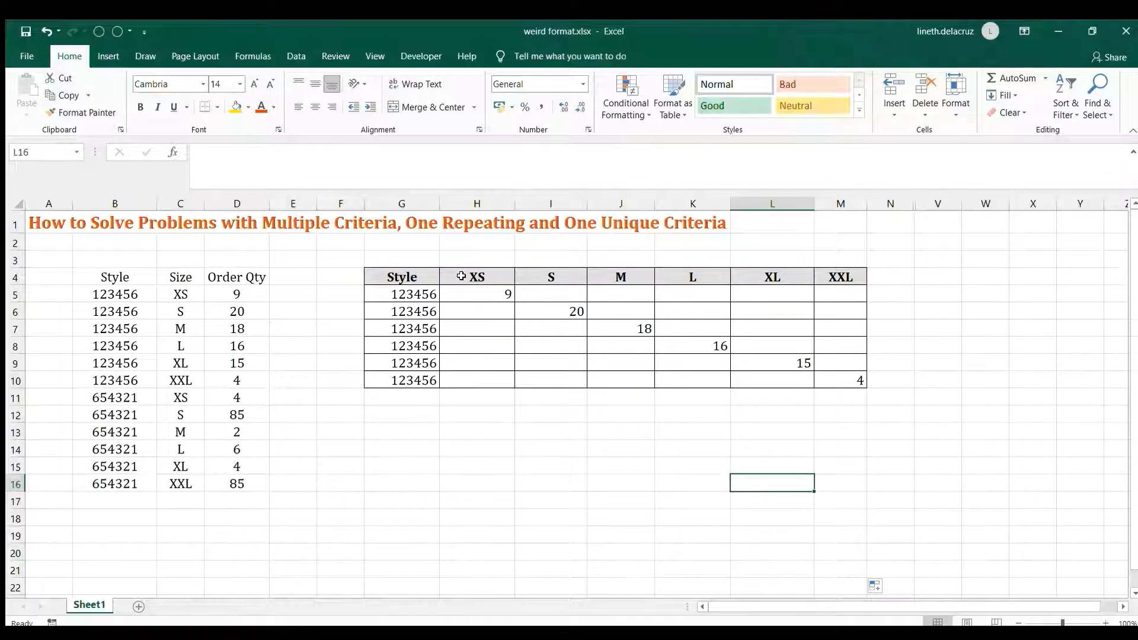
Highlight the XS–XXL size headers and the style values of the first table
{"action": "left_click_drag", "start_coordinate": [462, 276], "coordinate": [818, 279]}
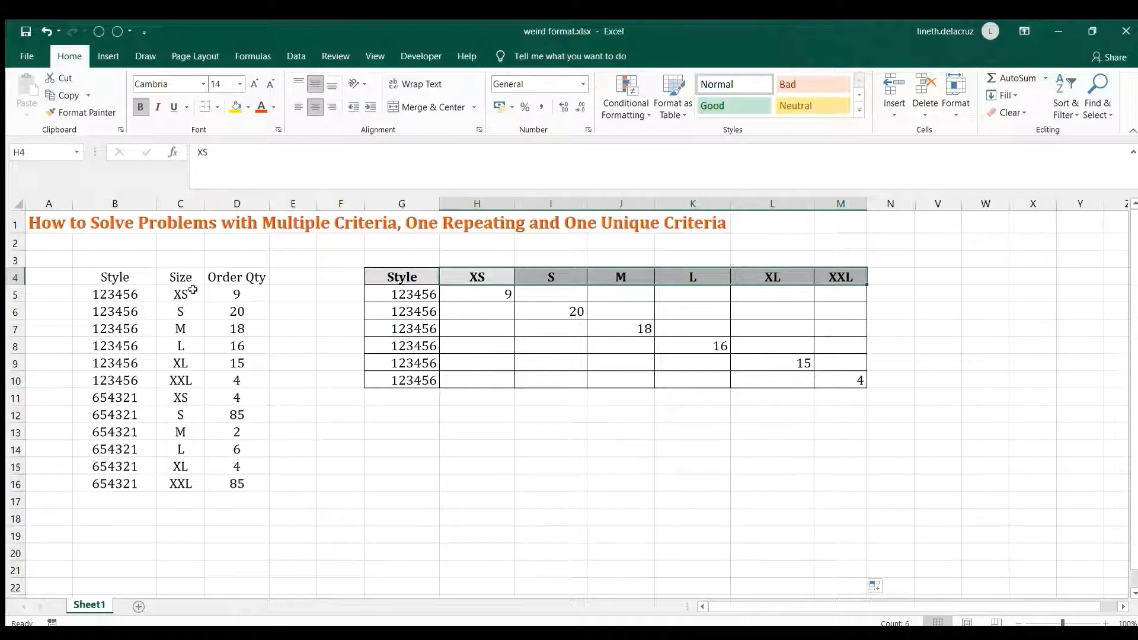
{"action": "left_click", "coordinate": [419, 294]}
{"action": "left_click_drag", "start_coordinate": [419, 294], "coordinate": [418, 379]}
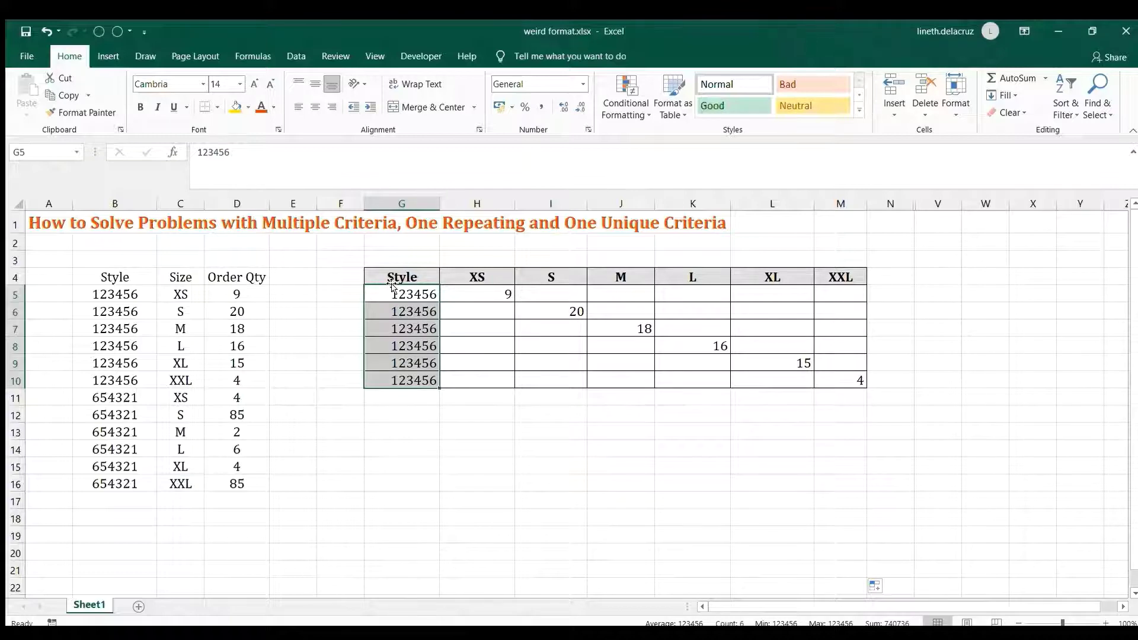
Copy the first style-by-size table G4:M10 to a new spot starting at G14
{"action": "left_click_drag", "start_coordinate": [399, 276], "coordinate": [843, 389]}
{"action": "key", "text": "ctrl+c"}
{"action": "left_click", "coordinate": [407, 450]}
{"action": "key", "text": "ctrl+v"}
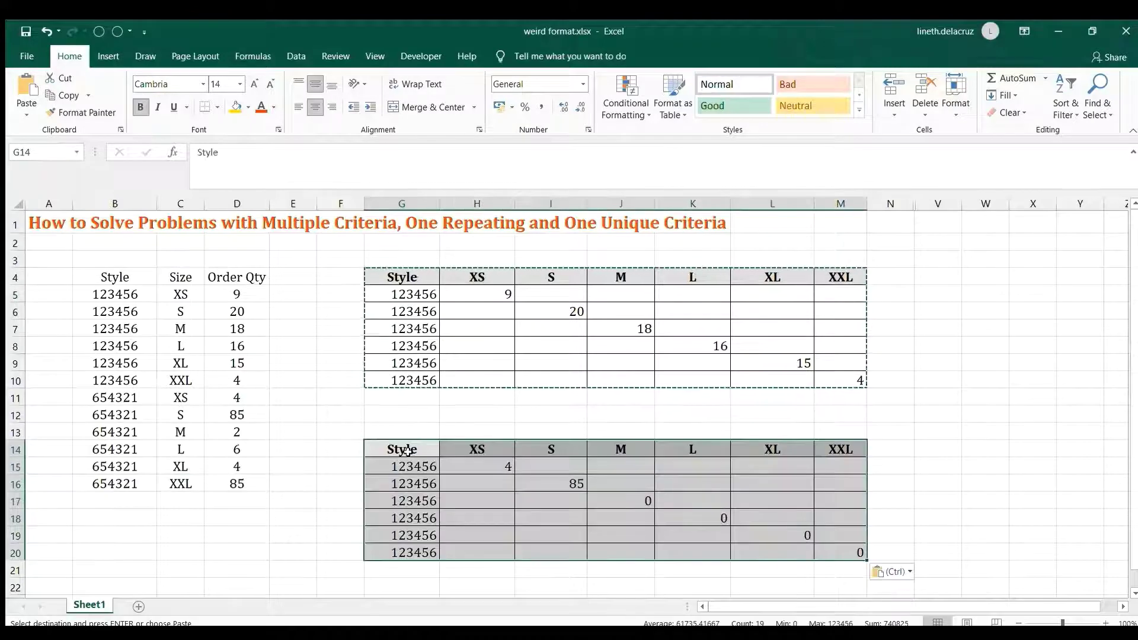
Clear the copied quantities in H15:M20 and begin an =INDEX formula in H15
{"action": "left_click_drag", "start_coordinate": [483, 467], "coordinate": [852, 555]}
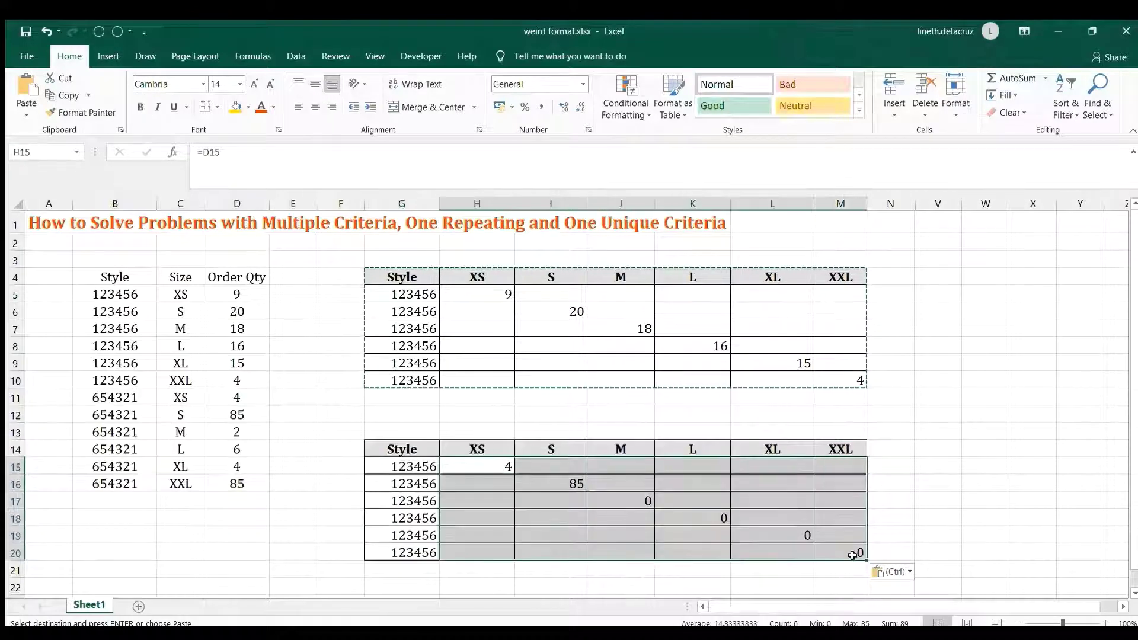
{"action": "key", "text": "Escape"}
{"action": "key", "text": "Delete"}
{"action": "left_click", "coordinate": [472, 468]}
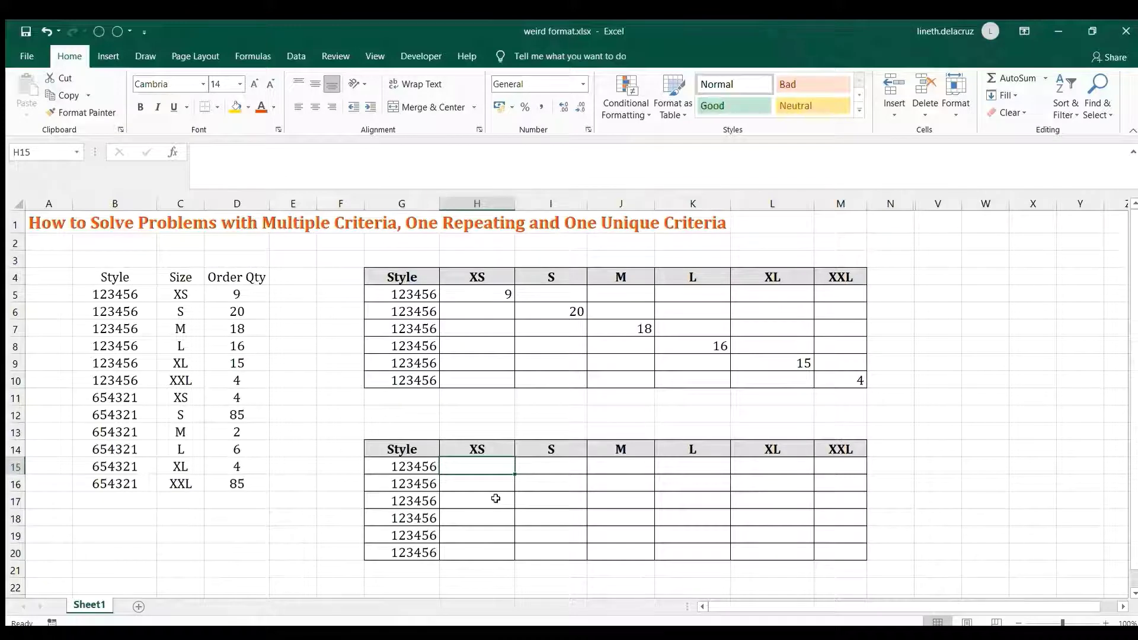
{"action": "type", "text": "=index("}
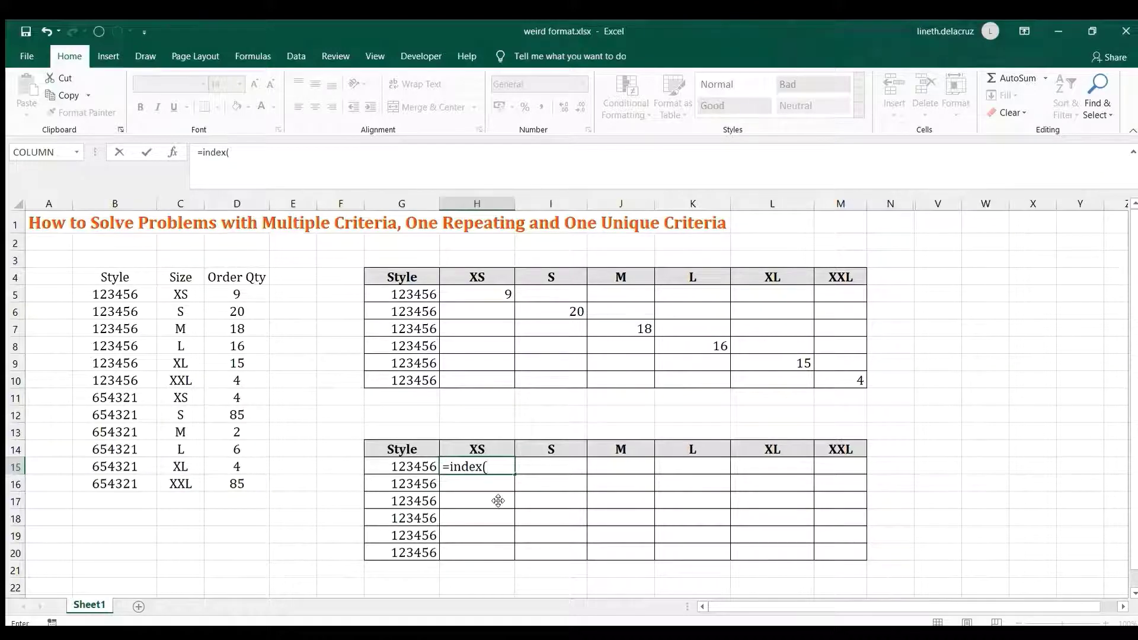
Point INDEX at Order Qty D5:D16 and MATCH on style G15 joined with size H14
{"action": "left_click_drag", "start_coordinate": [229, 293], "coordinate": [250, 480]}
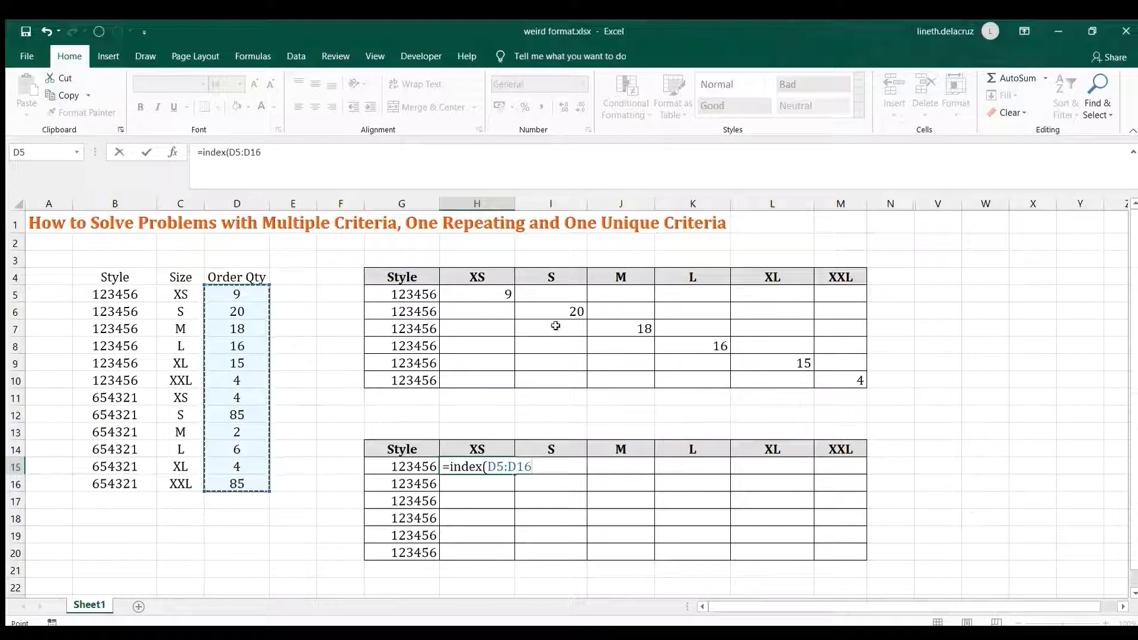
{"action": "type", "text": ","}
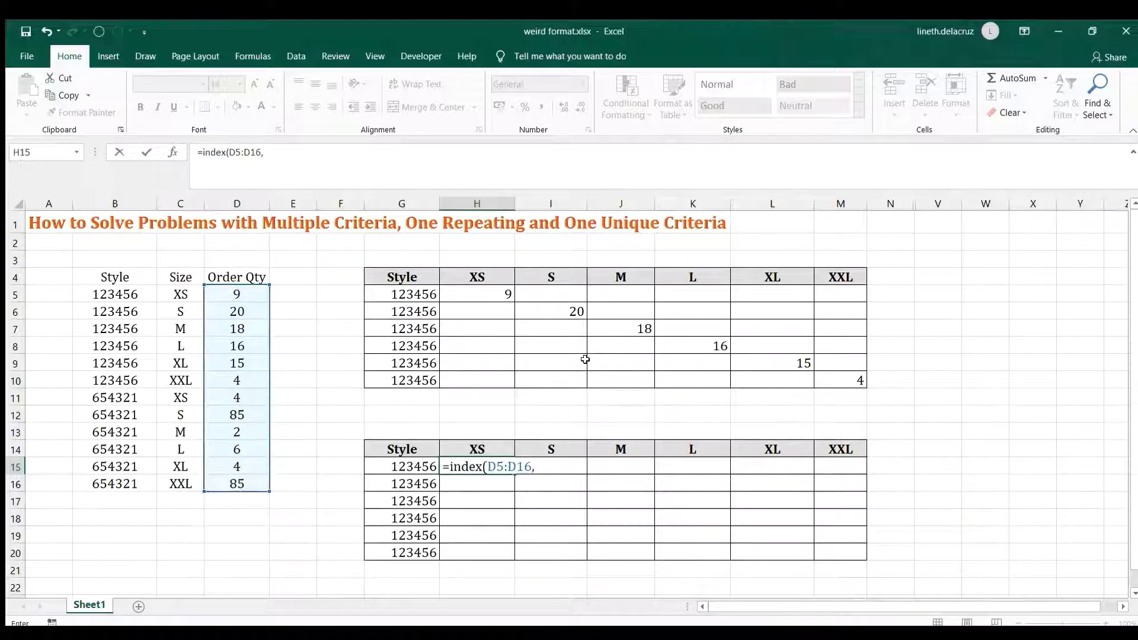
{"action": "type", "text": "match"}
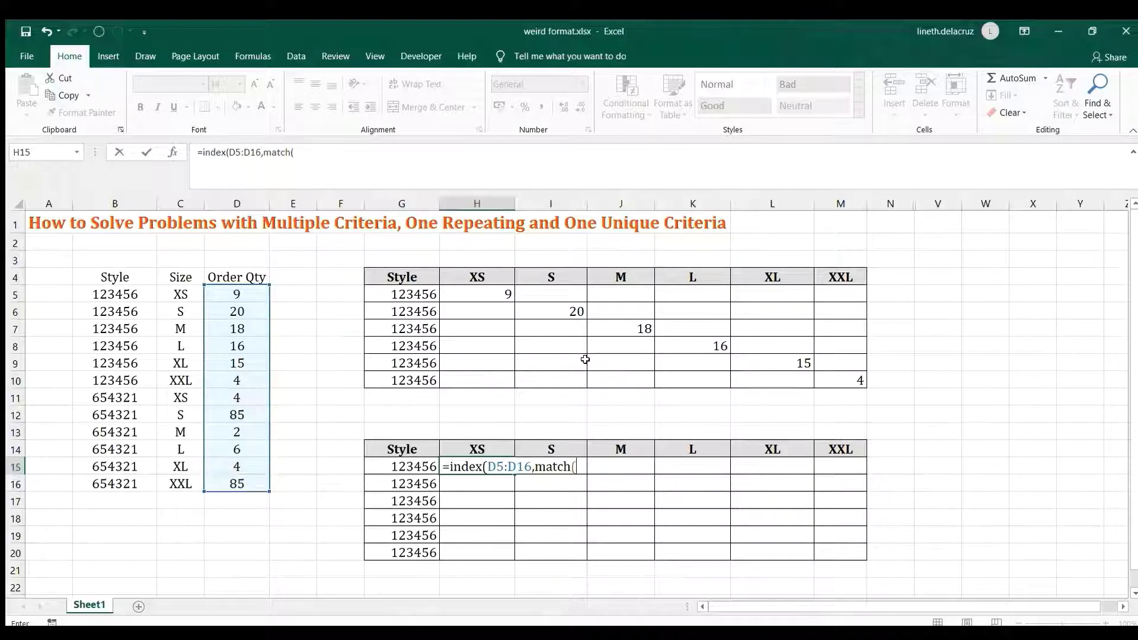
{"action": "left_click", "coordinate": [396, 467]}
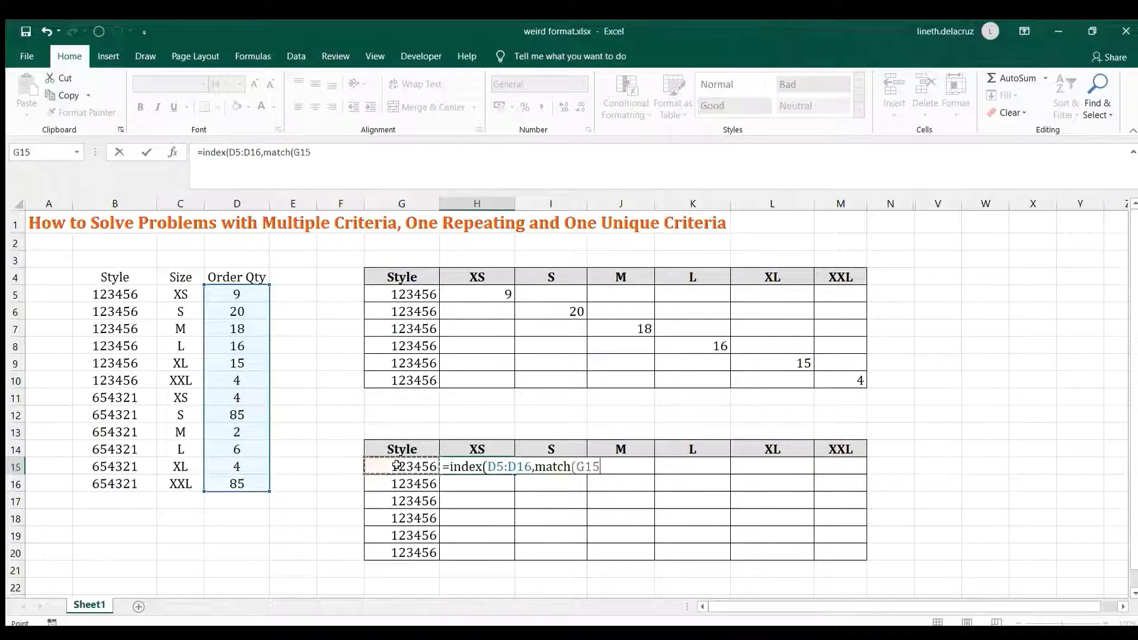
{"action": "type", "text": "&"}
{"action": "left_click", "coordinate": [479, 445]}
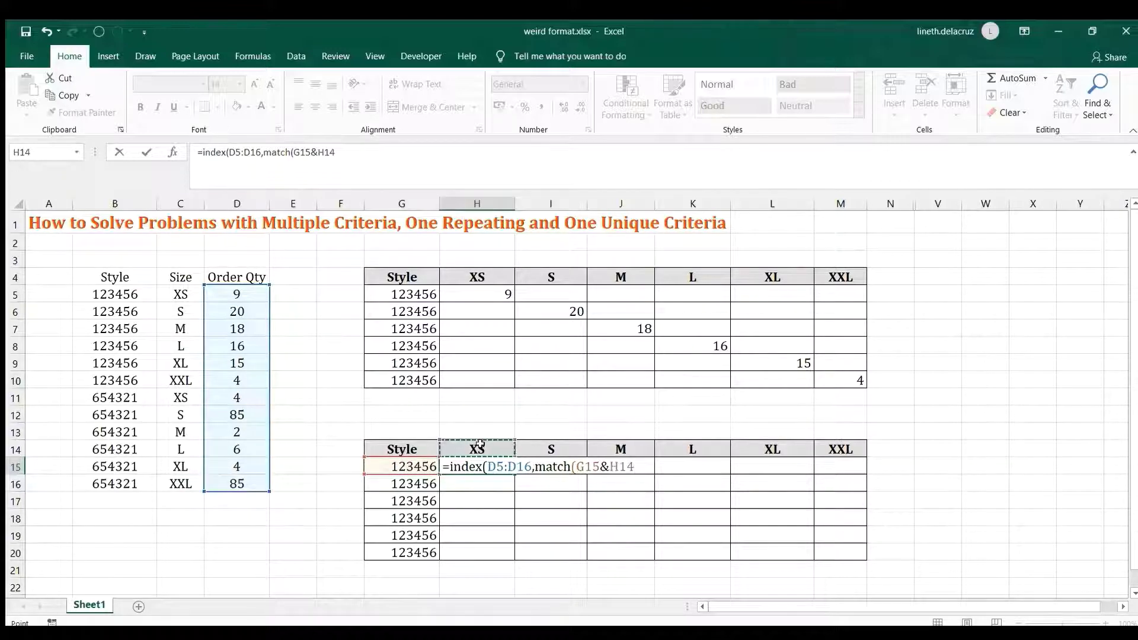
{"action": "type", "text": ","}
Add the joined lookup range B5:B16&C5:C16 with exact match 0
{"action": "left_click_drag", "start_coordinate": [117, 292], "coordinate": [117, 484]}
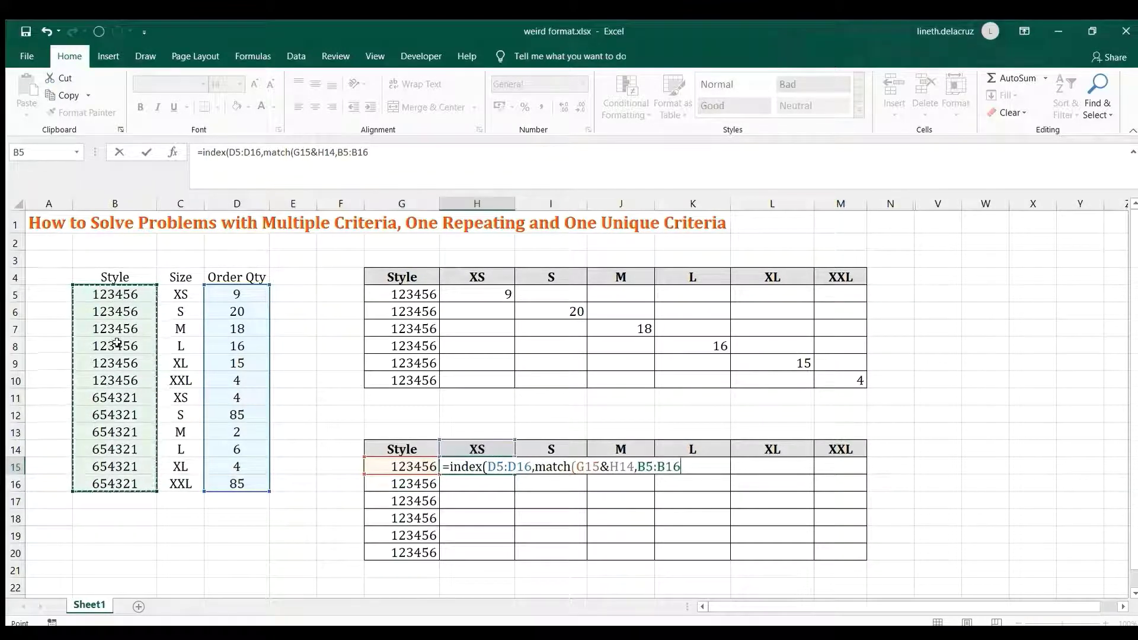
{"action": "type", "text": "&"}
{"action": "left_click_drag", "start_coordinate": [179, 292], "coordinate": [180, 478]}
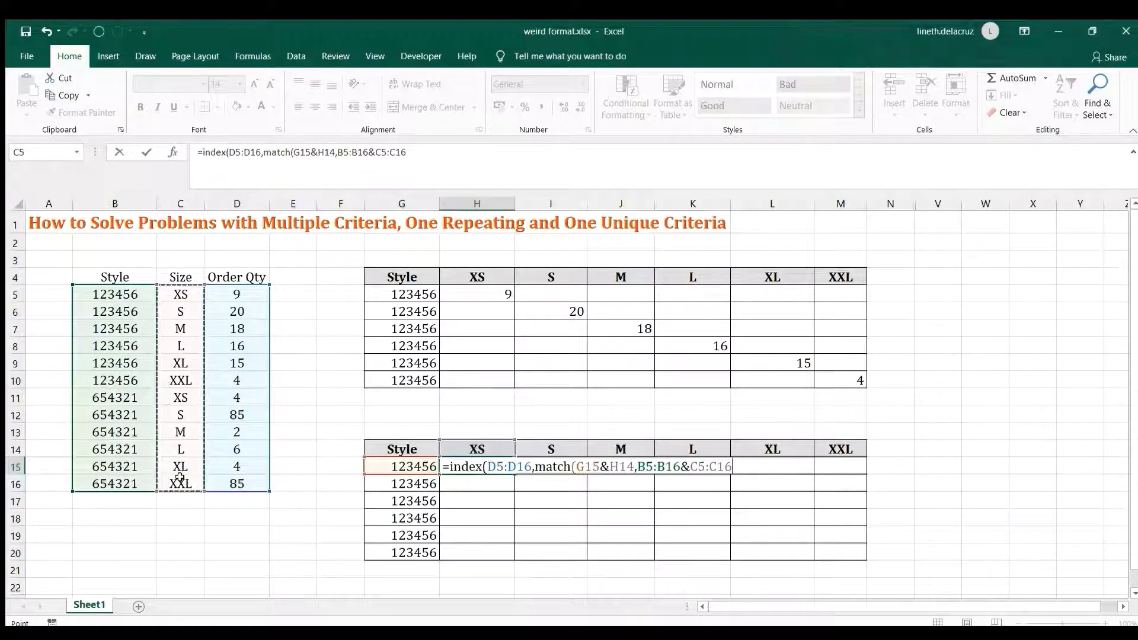
{"action": "type", "text": ",0"}
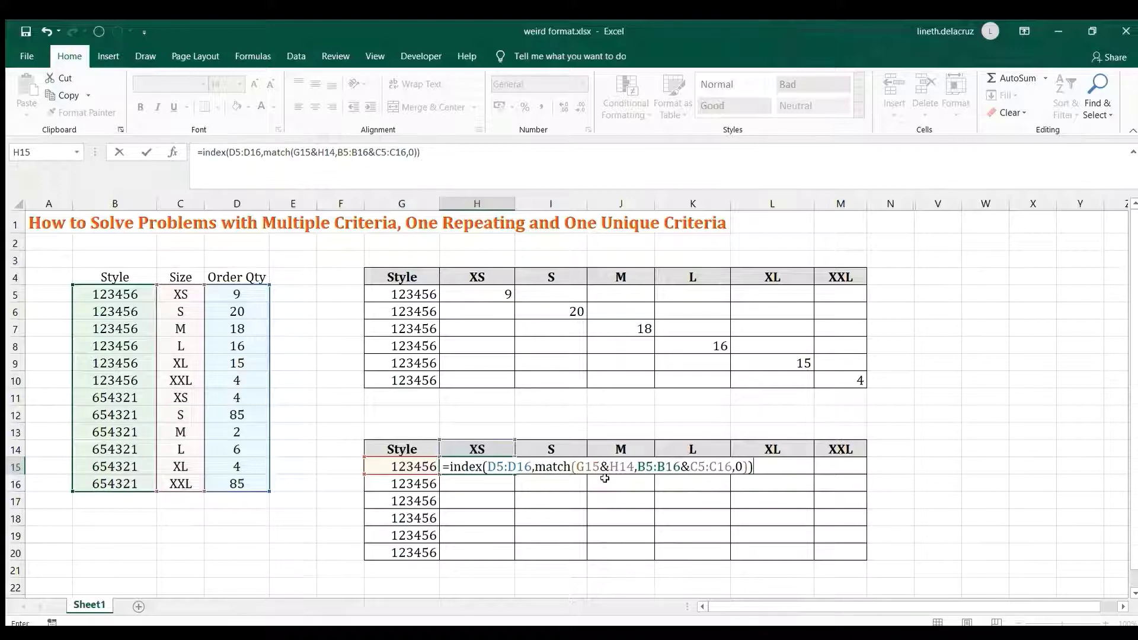
{"action": "left_click_drag", "start_coordinate": [499, 466], "coordinate": [524, 467]}
Anchor the references as $D$5:$D$16, $G15, H$14 and $B$5:$B$16, then array-enter H15
{"action": "key", "text": "F4"}
{"action": "left_click", "coordinate": [614, 467]}
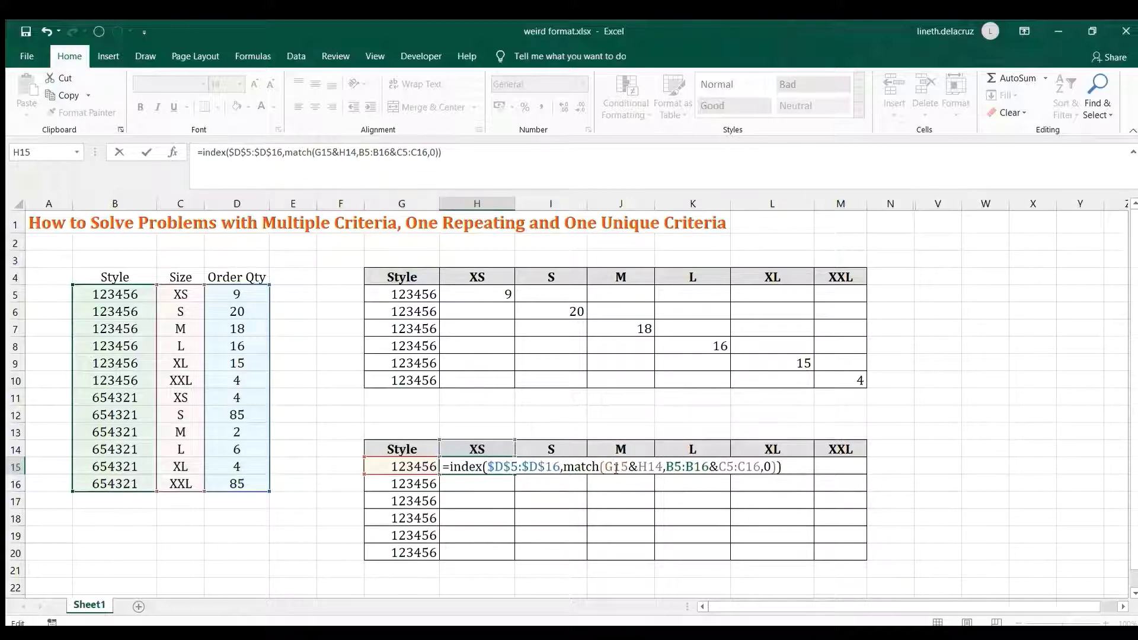
{"action": "key", "text": "F4"}
{"action": "key", "text": "F4"}
{"action": "key", "text": "F4"}
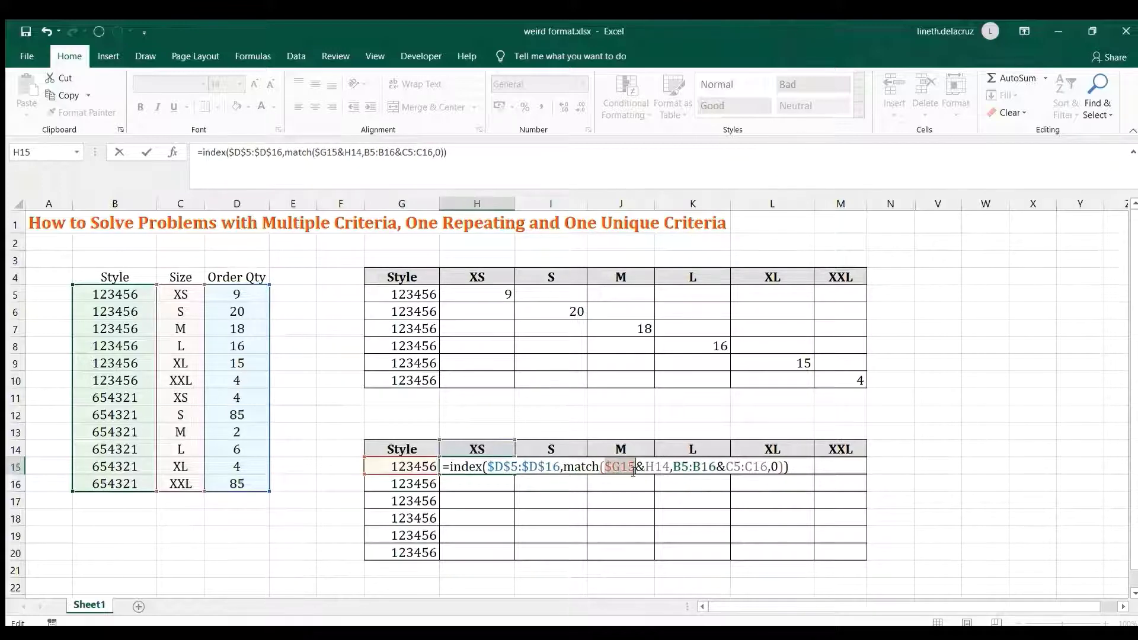
{"action": "left_click", "coordinate": [655, 467]}
{"action": "key", "text": "F4"}
{"action": "key", "text": "F4"}
{"action": "key", "text": "F4"}
{"action": "key", "text": "F4"}
{"action": "key", "text": "F4"}
{"action": "key", "text": "F4"}
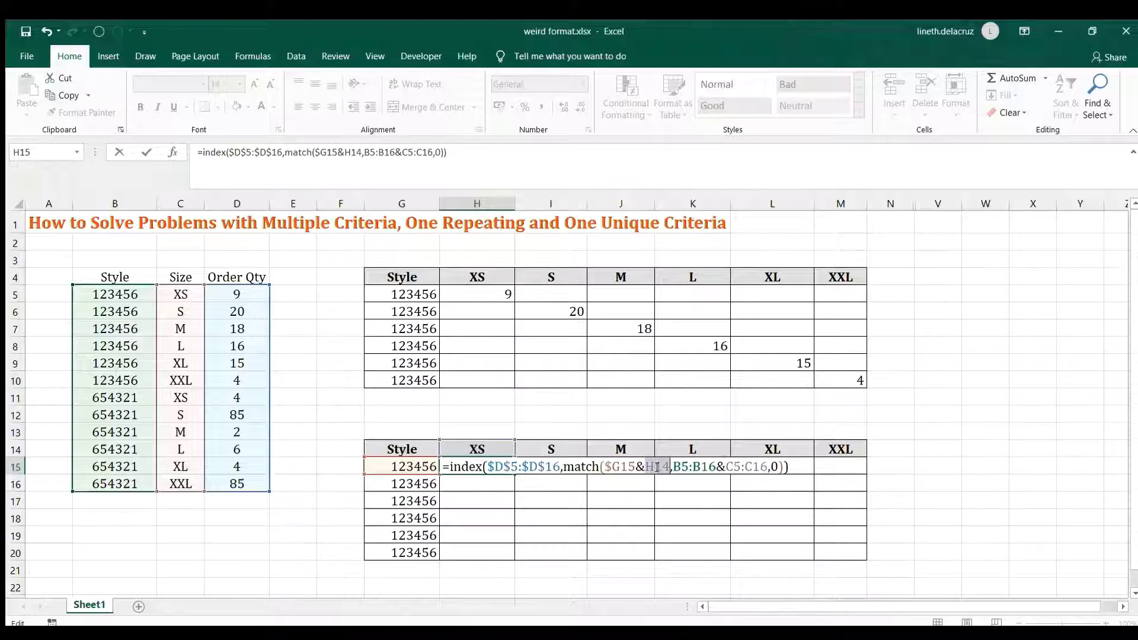
{"action": "left_click_drag", "start_coordinate": [680, 467], "coordinate": [803, 466]}
{"action": "key", "text": "F4"}
{"action": "key", "text": "F4"}
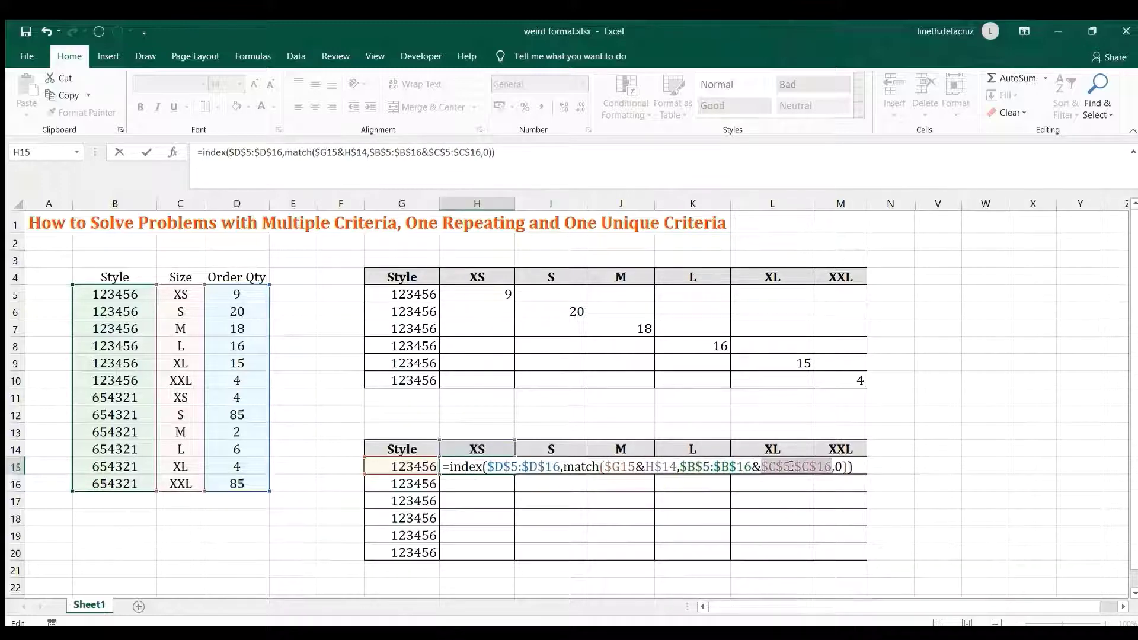
{"action": "key", "text": "ctrl+Return"}
Fill the array formula through H15:M20 so each row shows 9, 20, 18, 16, 15, 4
{"action": "key", "text": "ctrl+c"}
{"action": "key", "text": "Right"}
{"action": "key", "text": "shift+Right"}
{"action": "key", "text": "shift+Right"}
{"action": "key", "text": "shift+Right"}
{"action": "key", "text": "shift+Right"}
{"action": "key", "text": "ctrl+v"}
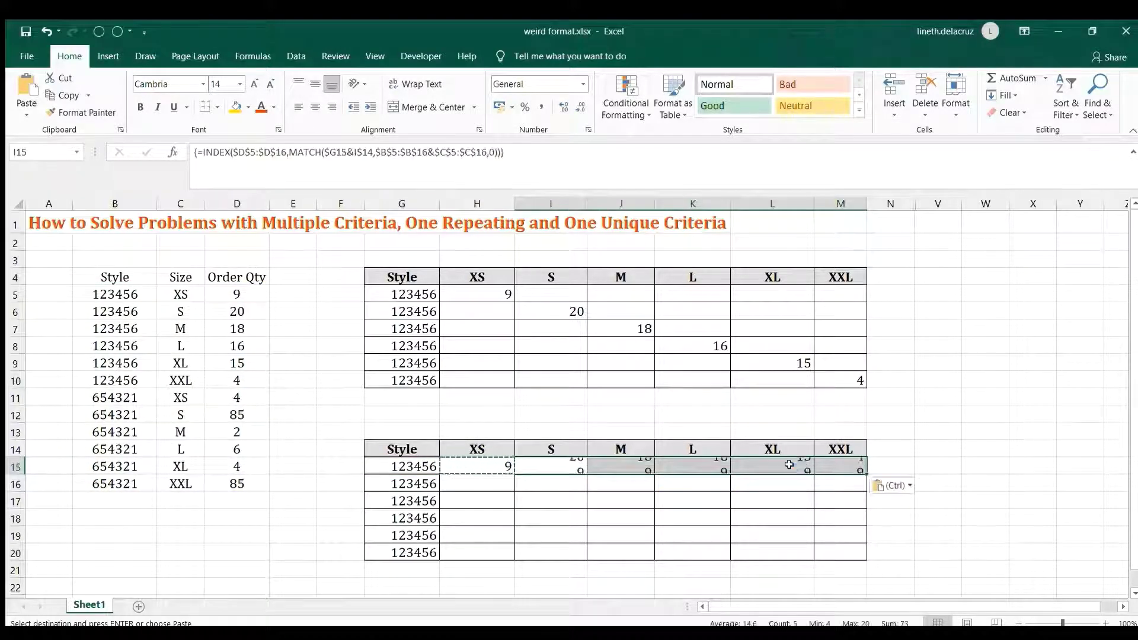
{"action": "key", "text": "Down"}
{"action": "key", "text": "Left"}
{"action": "key", "text": "shift+Right"}
{"action": "key", "text": "shift+Right"}
{"action": "key", "text": "shift+Right"}
{"action": "key", "text": "shift+Right"}
{"action": "key", "text": "shift+Right"}
{"action": "key", "text": "shift+Down"}
{"action": "key", "text": "shift+Down"}
{"action": "key", "text": "shift+Down"}
{"action": "key", "text": "shift+Down"}
{"action": "key", "text": "shift+Down"}
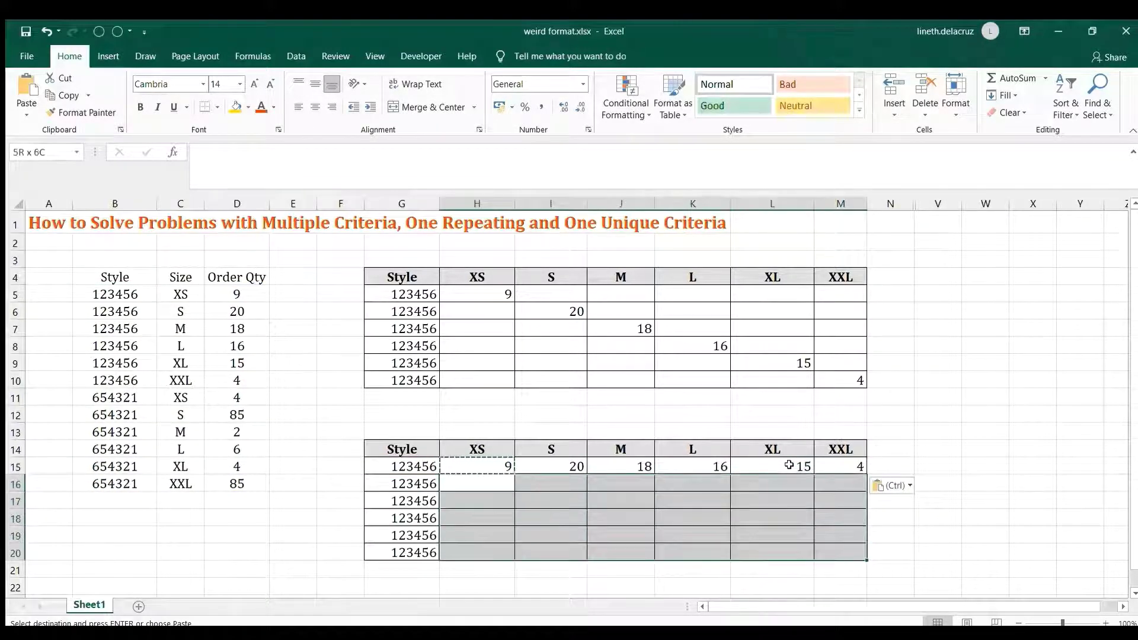
{"action": "key", "text": "shift+Up"}
{"action": "key", "text": "ctrl+v"}
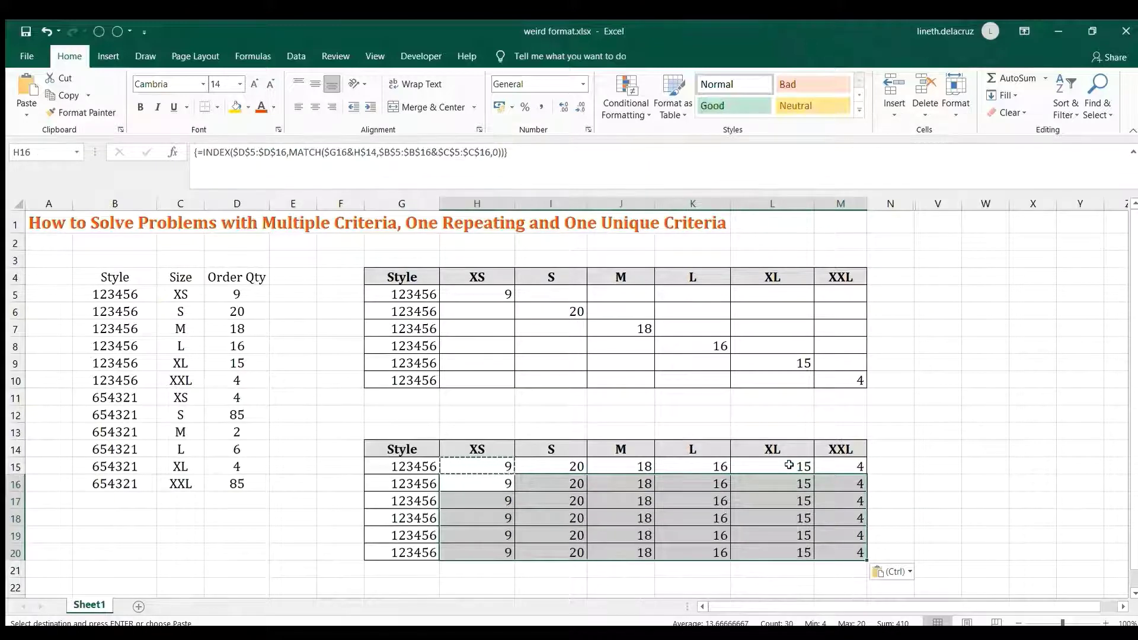
{"action": "left_click", "coordinate": [665, 502]}
Compare the XS header and style cells against the H15 formula to verify the lookup
{"action": "left_click", "coordinate": [480, 449]}
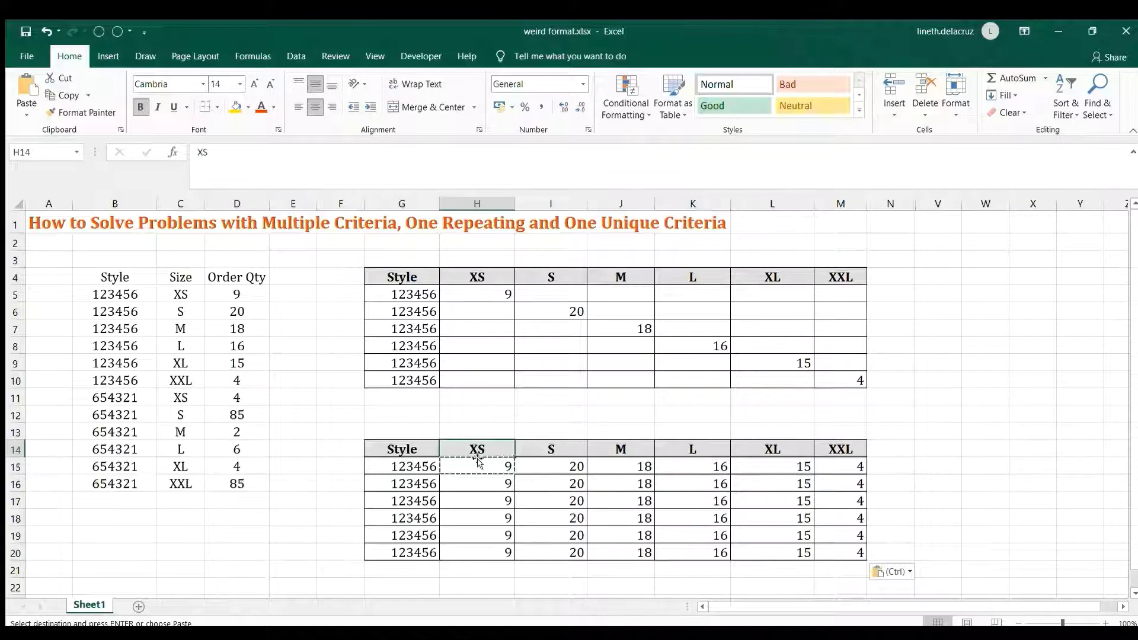
{"action": "left_click", "coordinate": [416, 469], "text": "ctrl"}
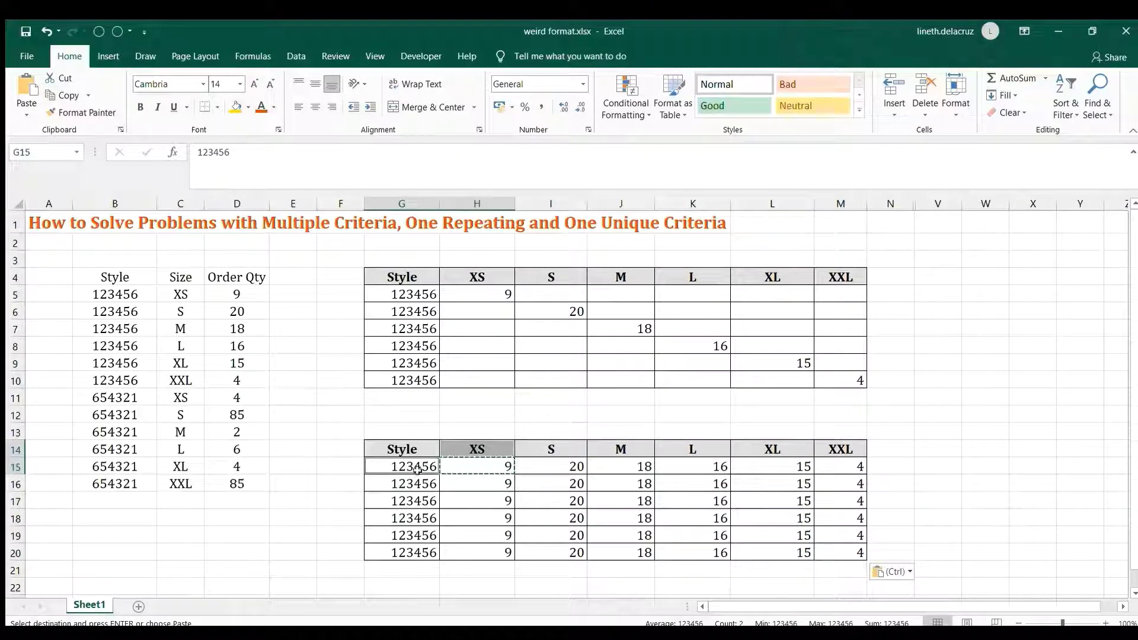
{"action": "left_click", "coordinate": [475, 450]}
{"action": "left_click", "coordinate": [483, 469]}
{"action": "left_click", "coordinate": [482, 448]}
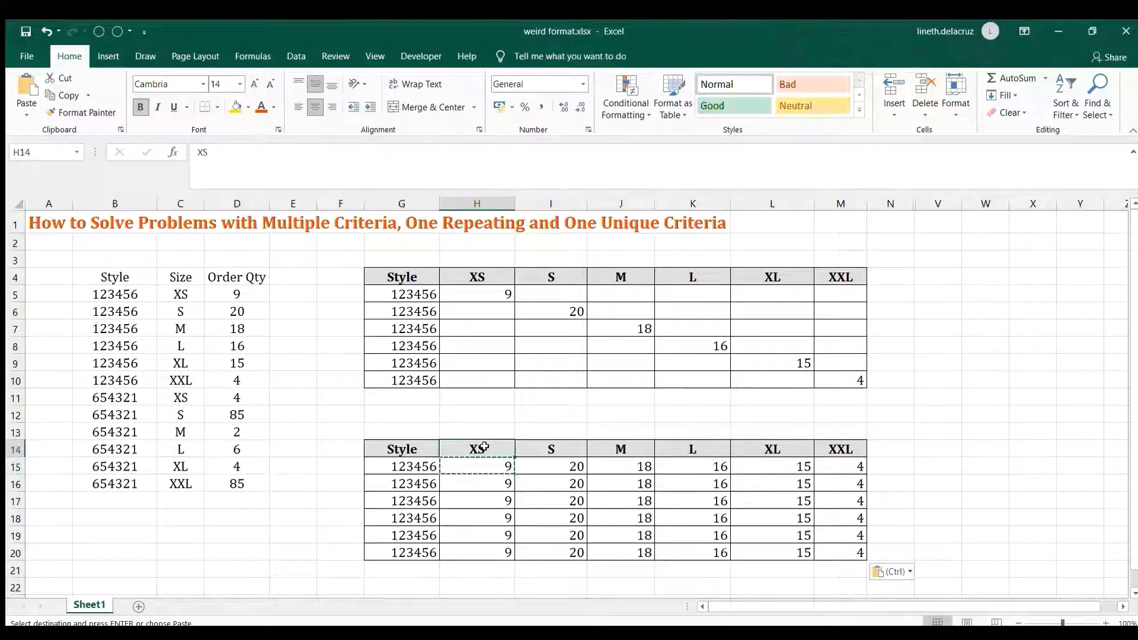
{"action": "left_click", "coordinate": [420, 484], "text": "ctrl"}
{"action": "left_click", "coordinate": [481, 466]}
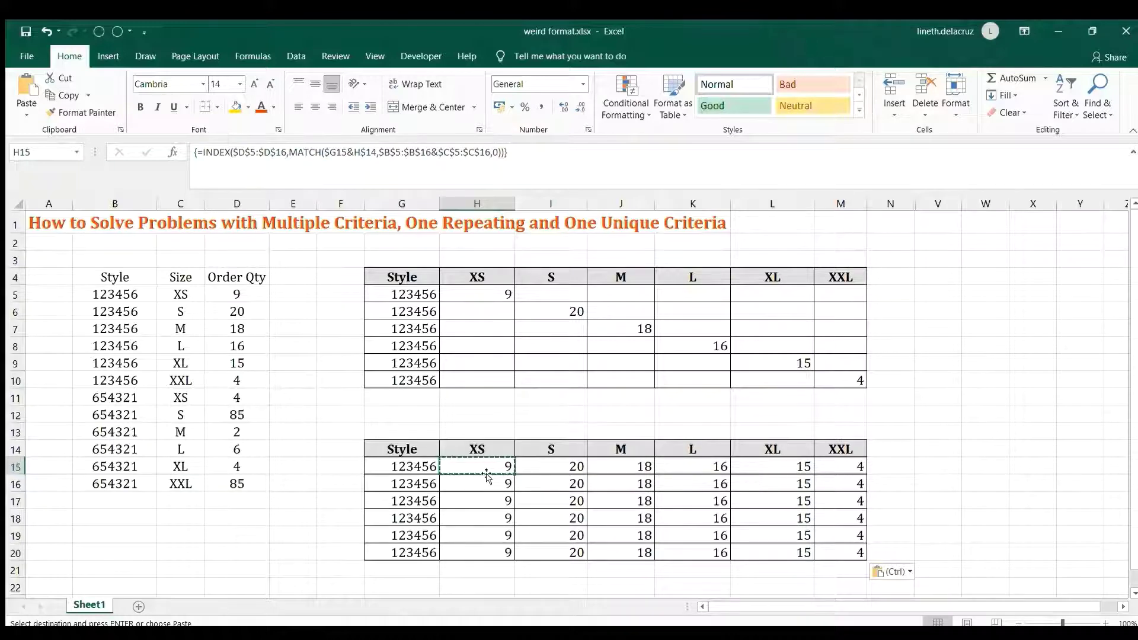
Number the size columns 1–6 in H13:M13 using =H13+1
{"action": "left_click", "coordinate": [490, 436]}
{"action": "type", "text": "1"}
{"action": "key", "text": "Tab"}
{"action": "type", "text": "="}
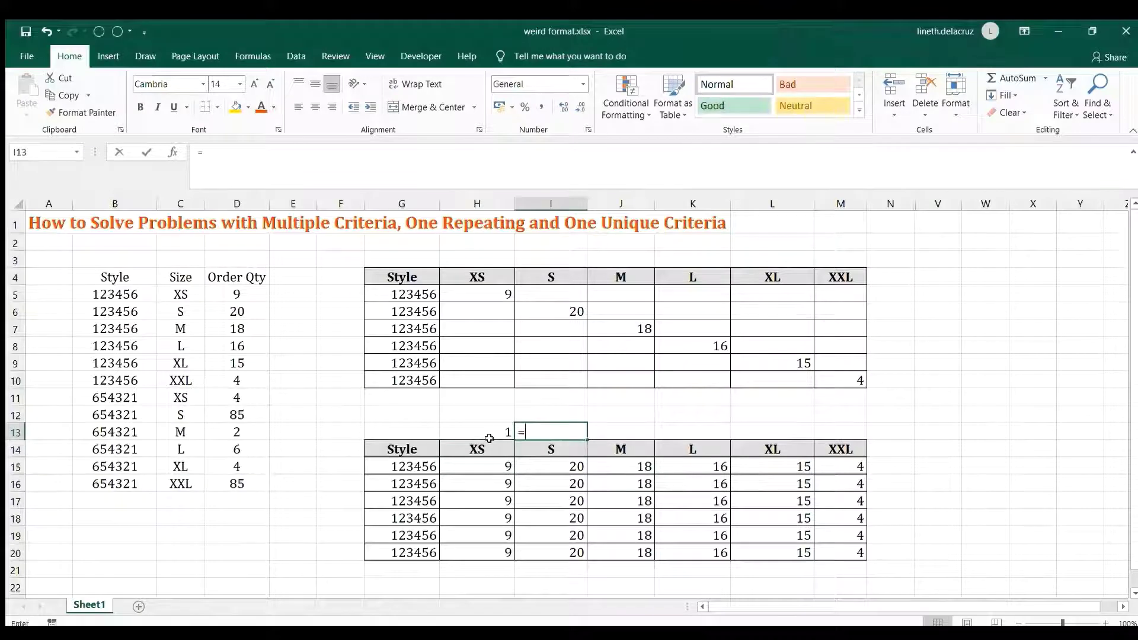
{"action": "left_click", "coordinate": [489, 439]}
{"action": "type", "text": "+1"}
{"action": "key", "text": "ctrl+Return"}
{"action": "key", "text": "ctrl+c"}
{"action": "key", "text": "shift+Right"}
{"action": "key", "text": "shift+Right"}
{"action": "key", "text": "shift+Right"}
{"action": "key", "text": "shift+Right"}
{"action": "key", "text": "ctrl+v"}
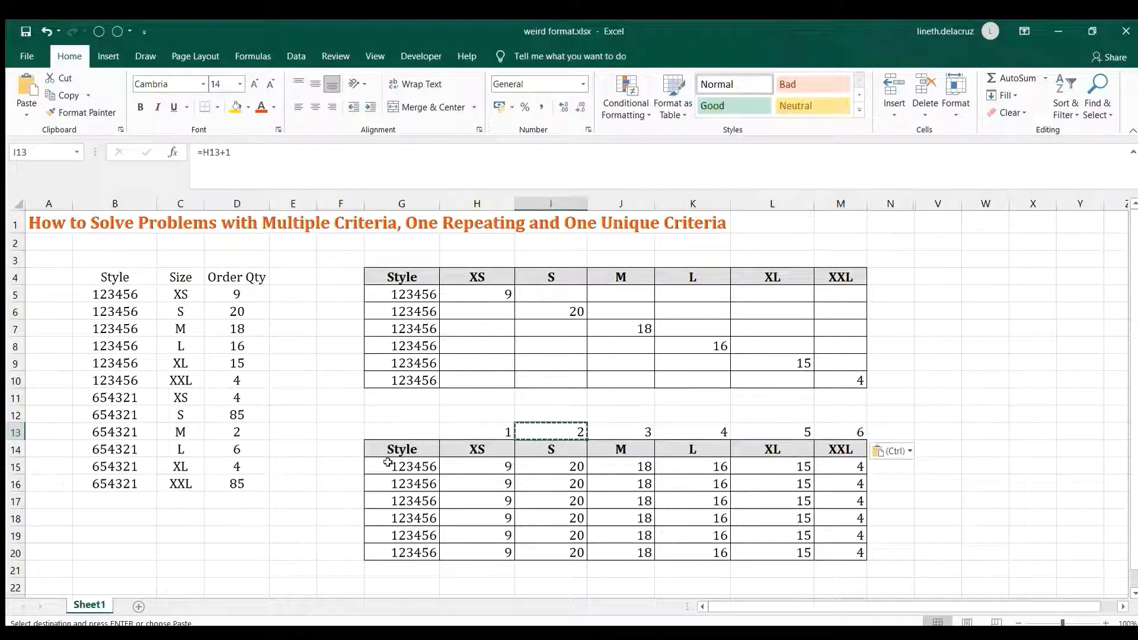
Number the style rows 1–6 in F15:F20 using =F15+1
{"action": "left_click", "coordinate": [326, 460]}
{"action": "type", "text": "1"}
{"action": "key", "text": "Return"}
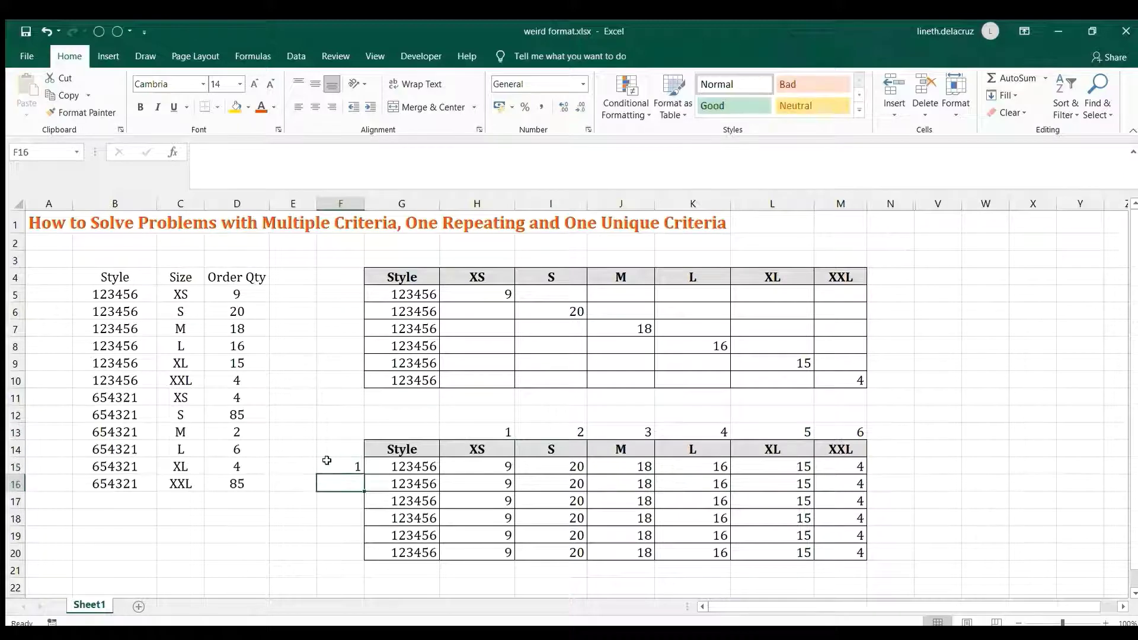
{"action": "type", "text": "="}
{"action": "left_click", "coordinate": [327, 460]}
{"action": "type", "text": "+1"}
{"action": "key", "text": "ctrl+Return"}
{"action": "key", "text": "ctrl+c"}
{"action": "key", "text": "Down"}
{"action": "key", "text": "shift+Down"}
{"action": "key", "text": "shift+Down"}
{"action": "key", "text": "shift+Down"}
{"action": "key", "text": "ctrl+v"}
Compare the H13, I13, F15 and F16 counter formulas with the H15 lookup
{"action": "left_click", "coordinate": [483, 466]}
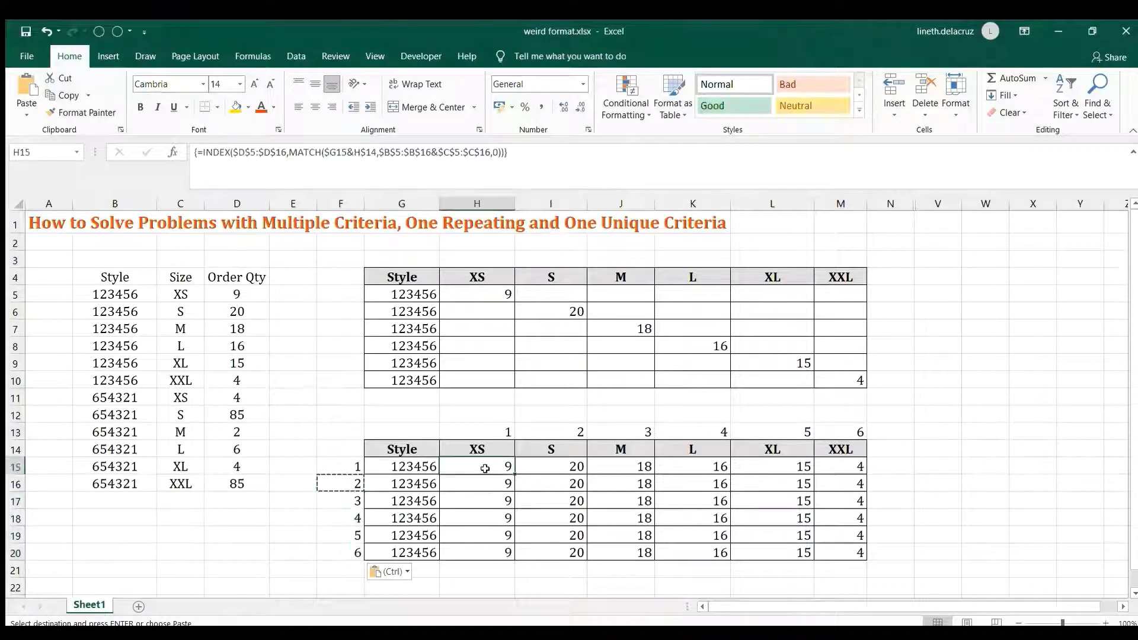
{"action": "key", "text": "Escape"}
{"action": "left_click", "coordinate": [494, 435]}
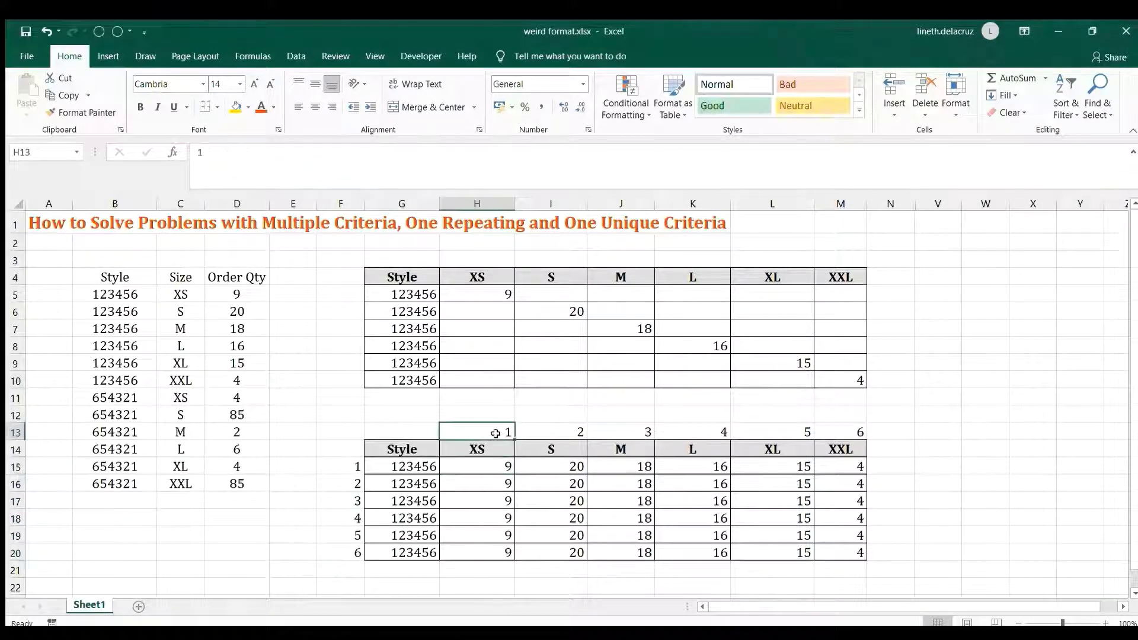
{"action": "left_click", "coordinate": [349, 468], "text": "ctrl"}
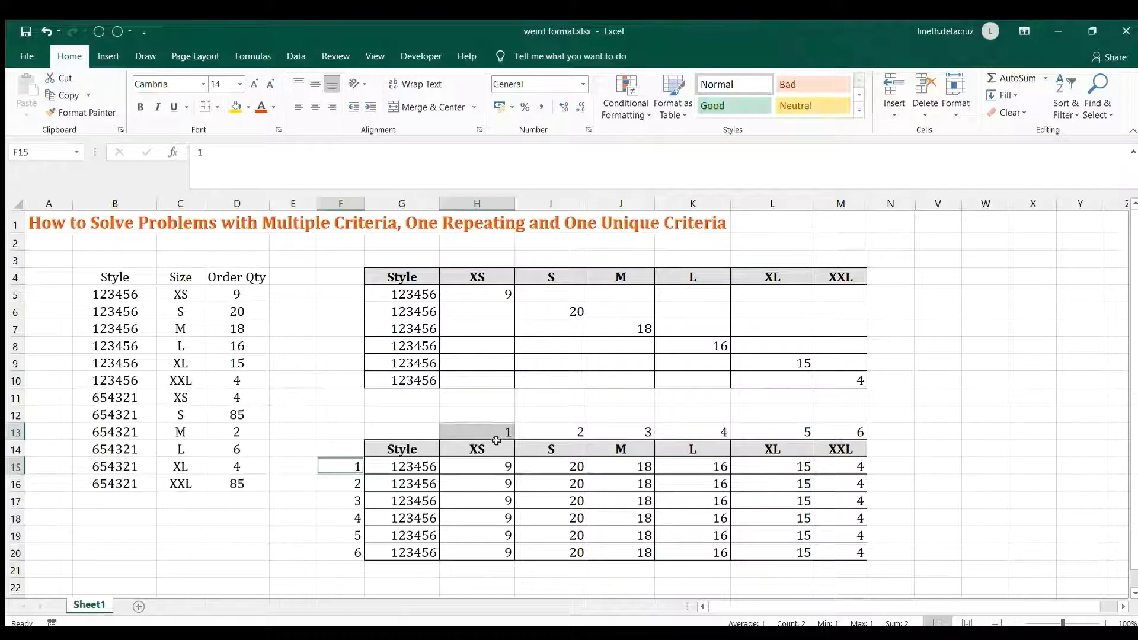
{"action": "left_click", "coordinate": [484, 470]}
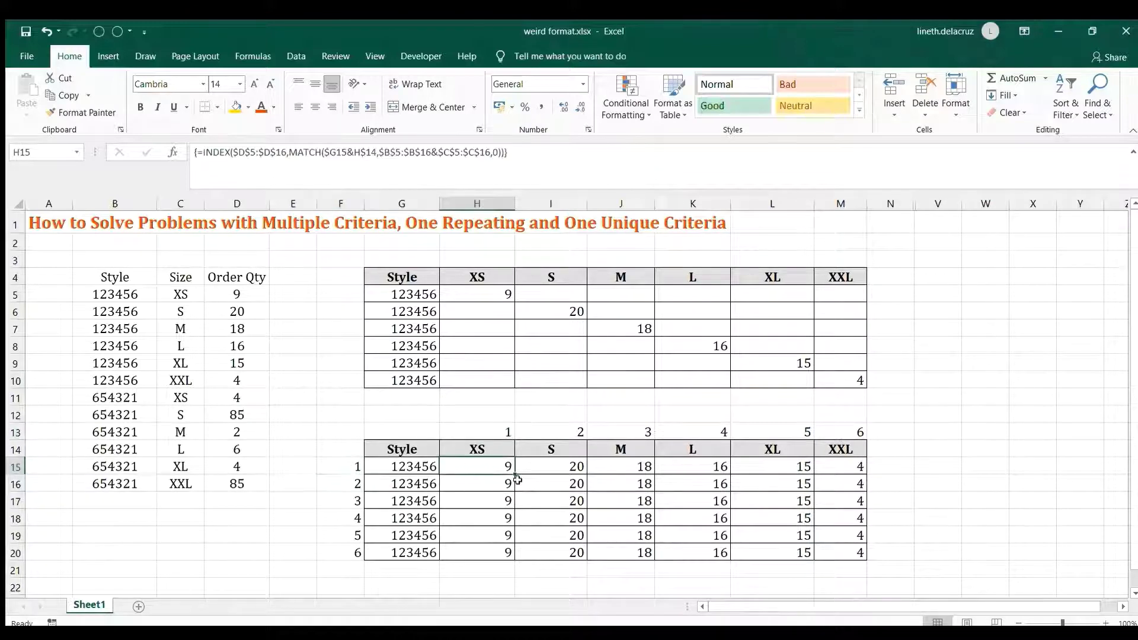
{"action": "left_click", "coordinate": [554, 435]}
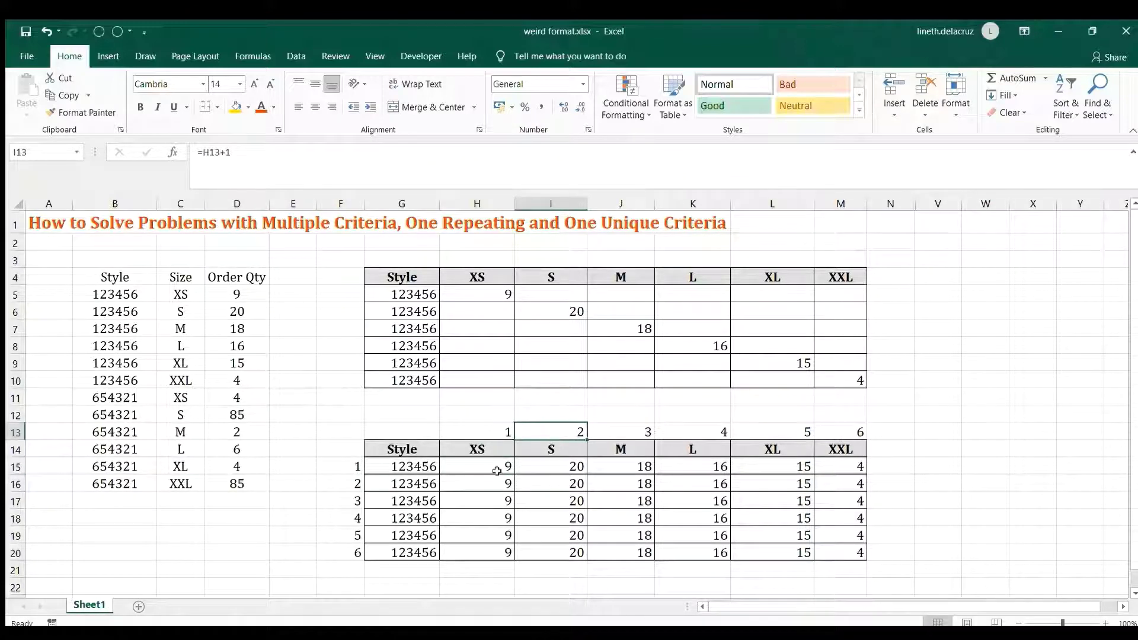
{"action": "left_click", "coordinate": [356, 483], "text": "ctrl"}
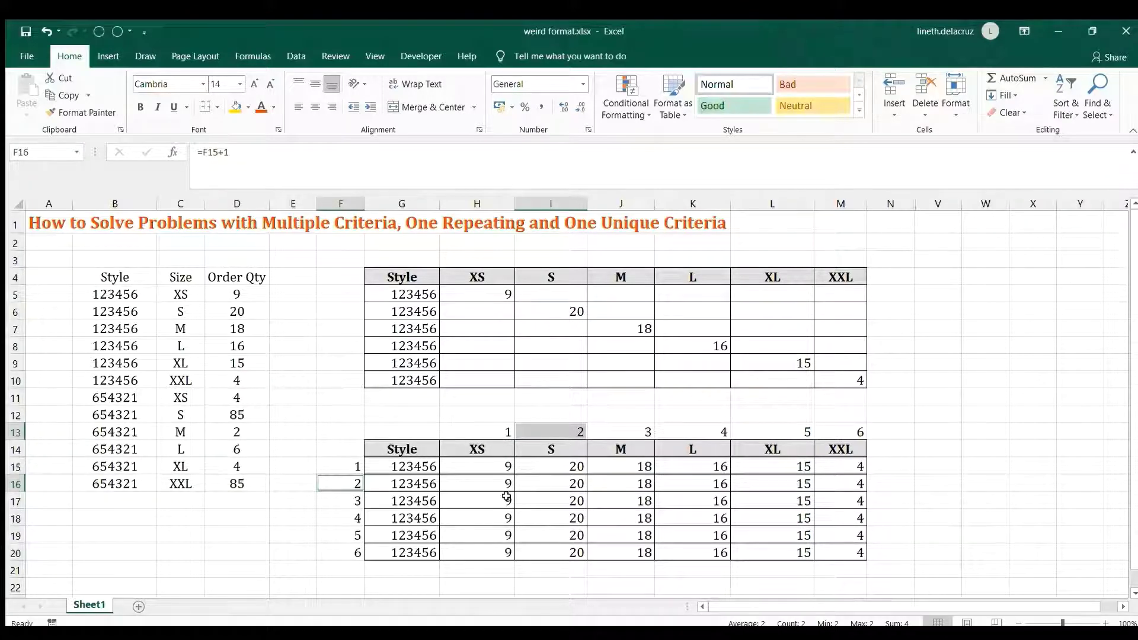
{"action": "left_click", "coordinate": [497, 470]}
Start wrapping H15 in IF(COLUMN(A1)=COUNTIF(G15:G15, … to compare column and count
{"action": "key", "text": "F2"}
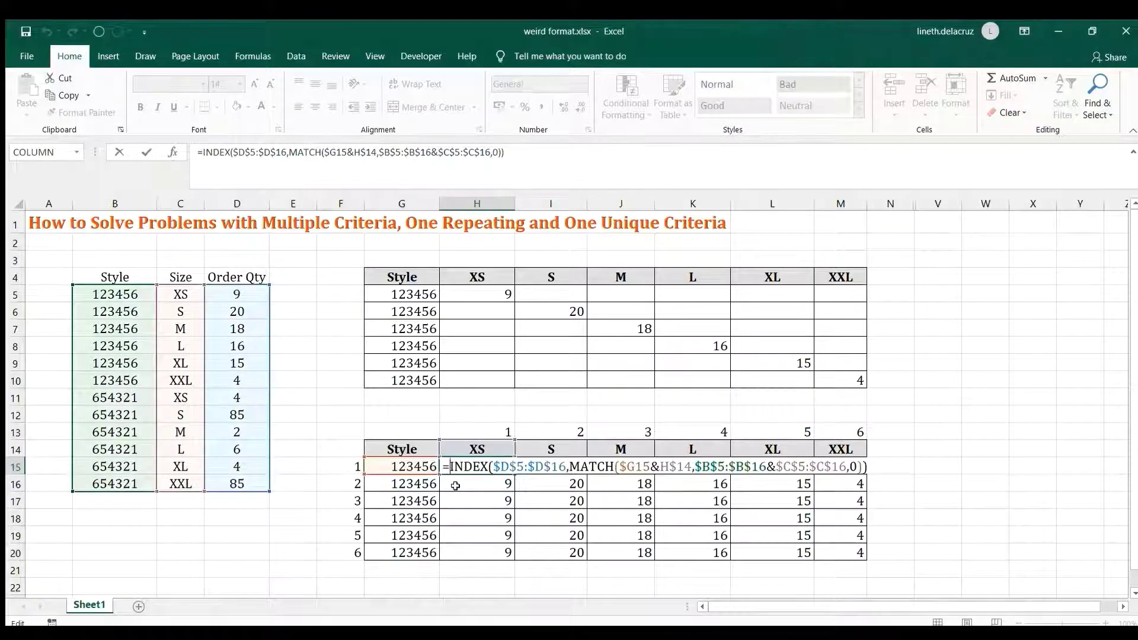
{"action": "type", "text": "if("}
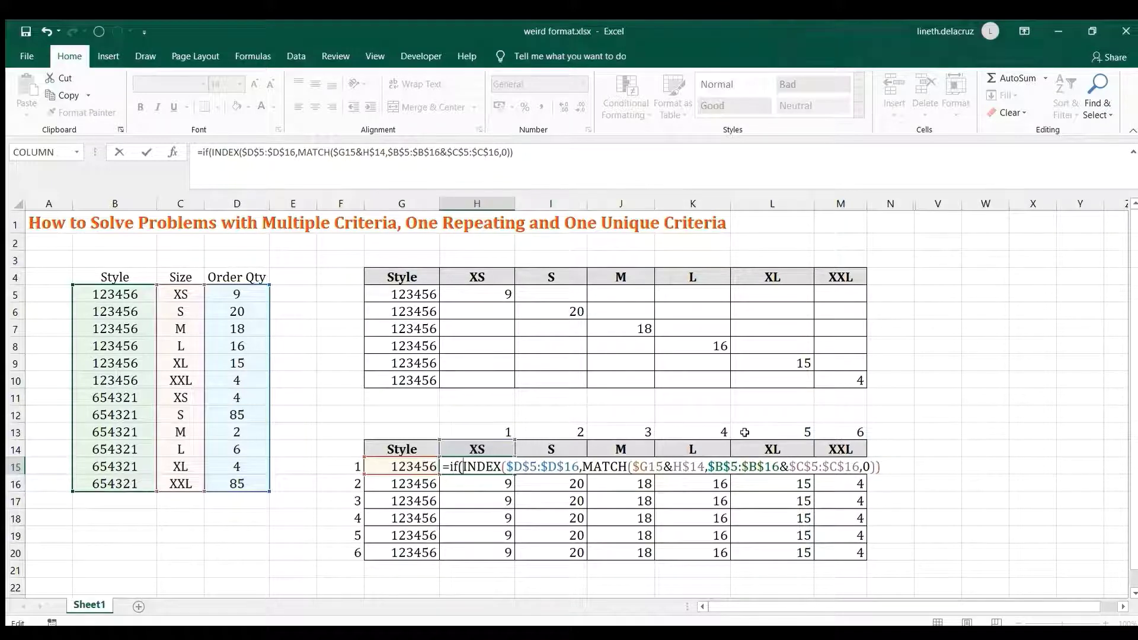
{"action": "type", "text": "column("}
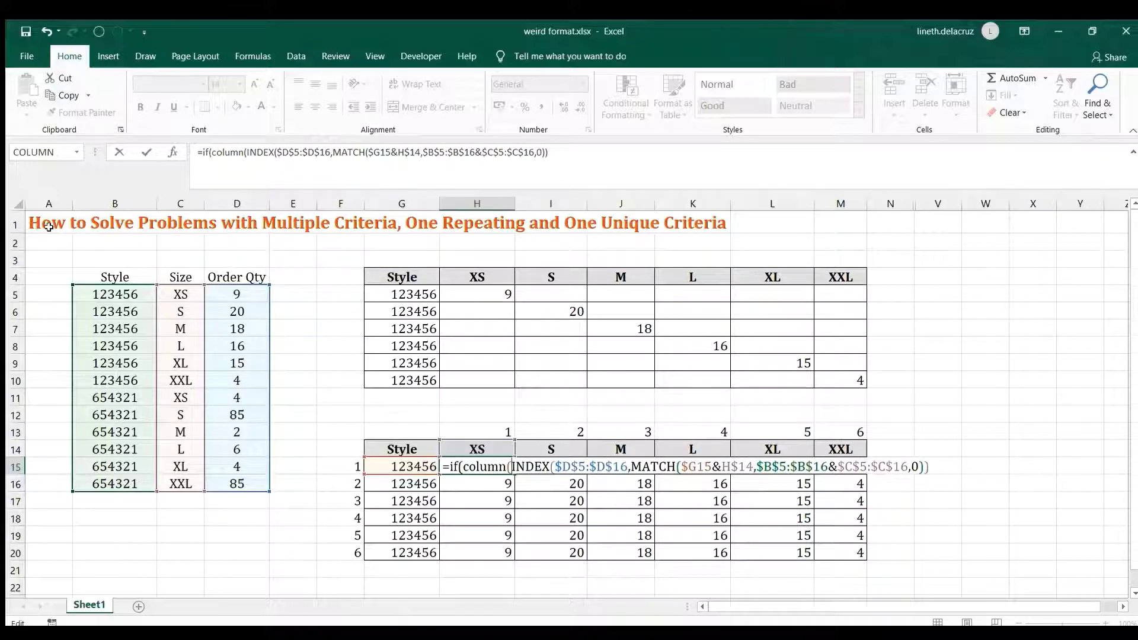
{"action": "left_click", "coordinate": [48, 227]}
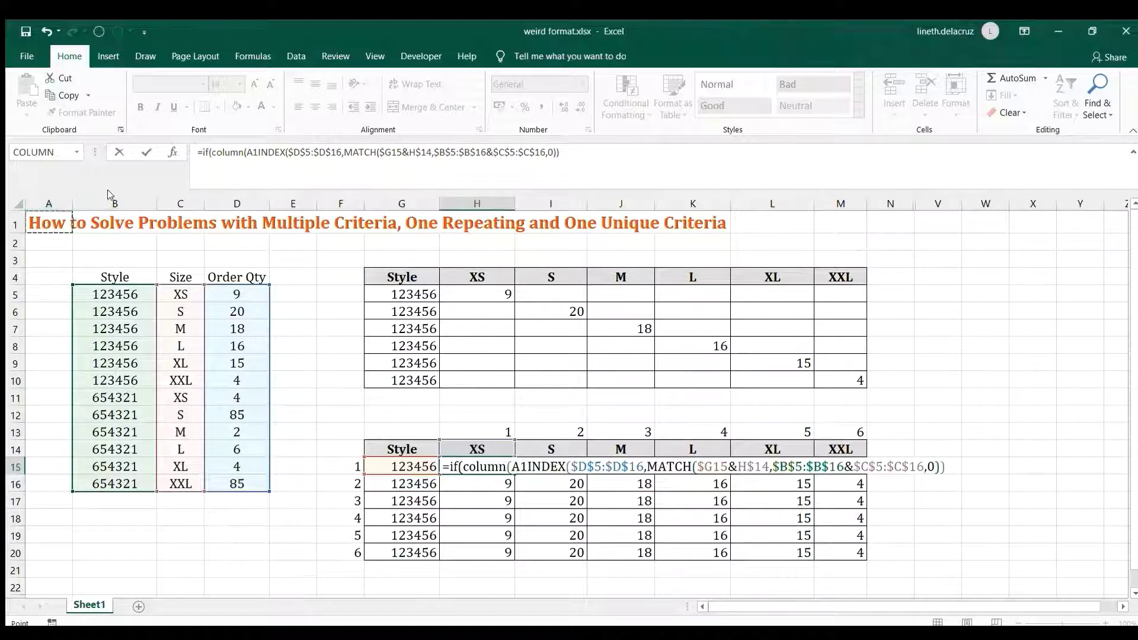
{"action": "type", "text": ")"}
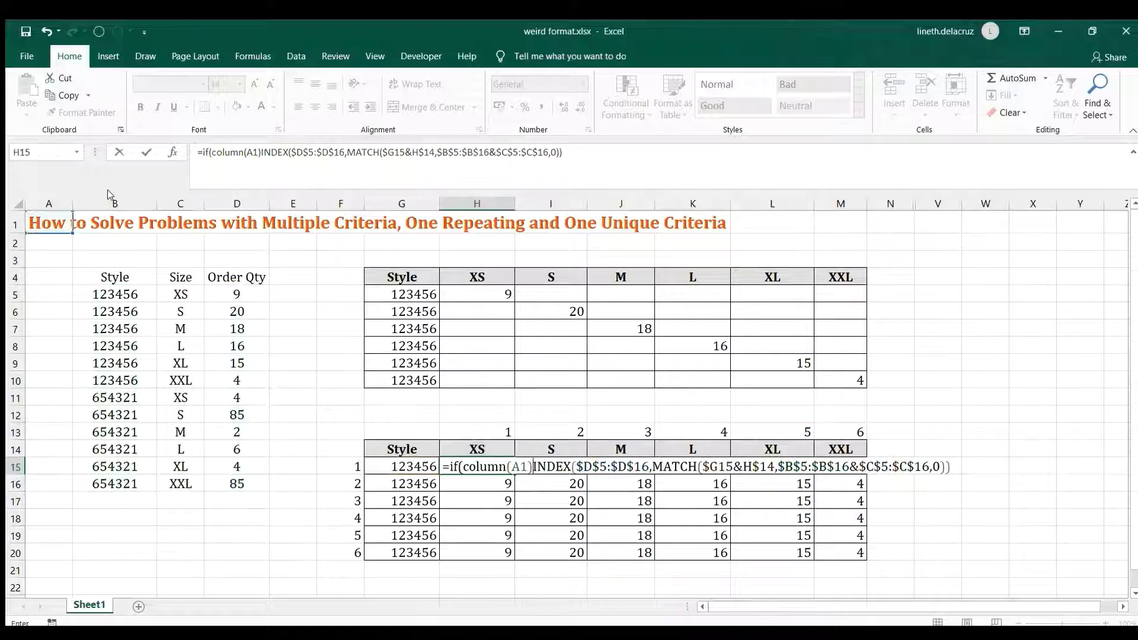
{"action": "type", "text": "="}
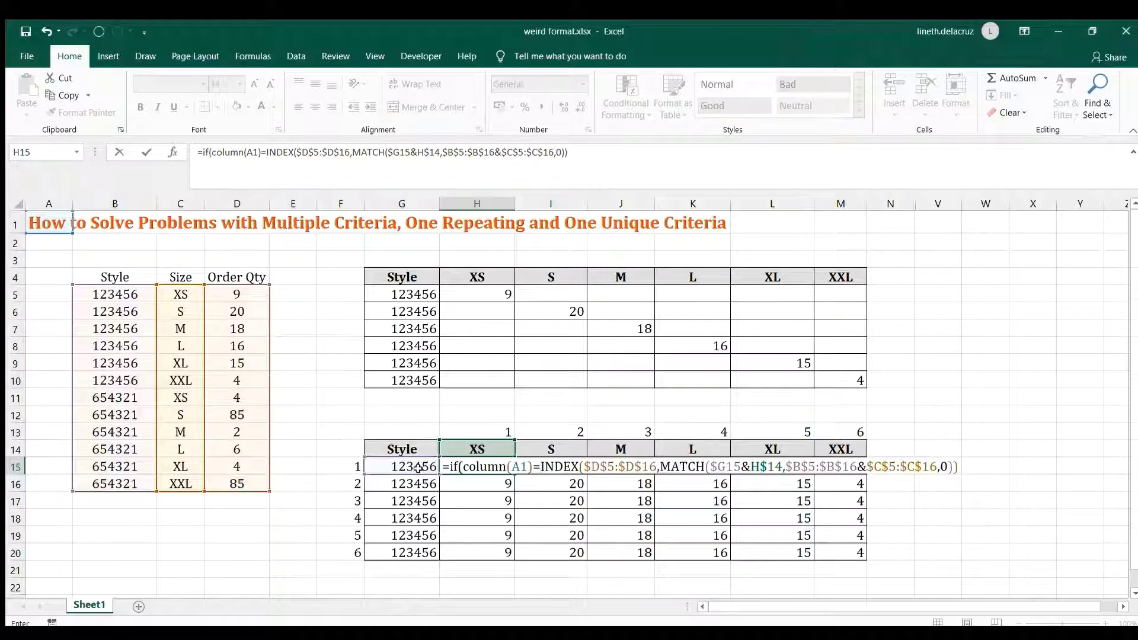
{"action": "type", "text": "countif"}
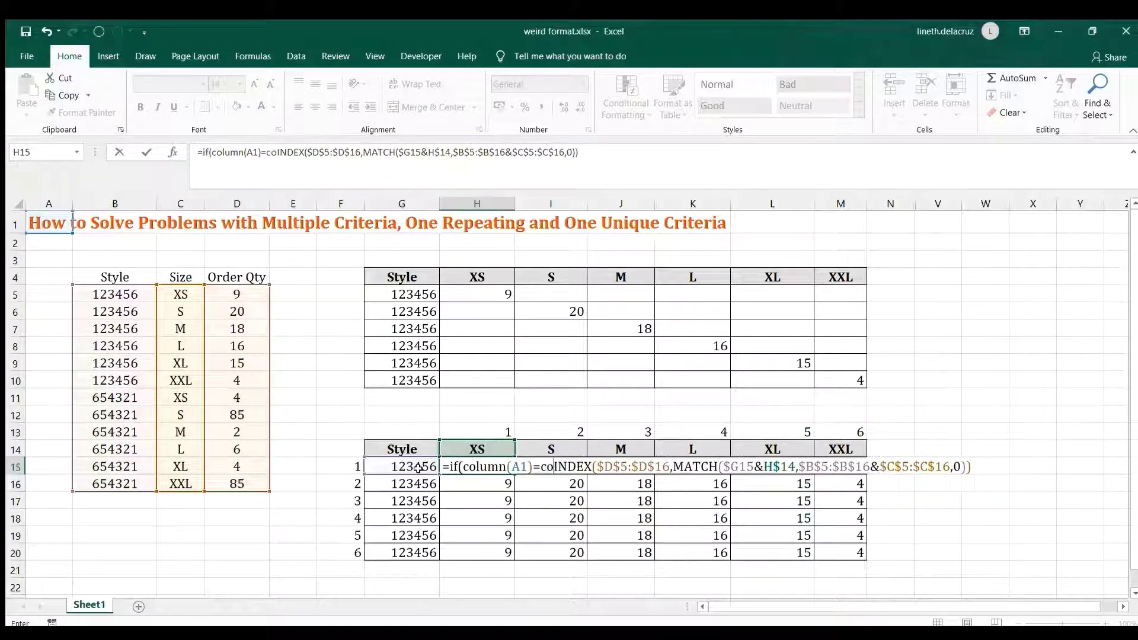
{"action": "type", "text": "("}
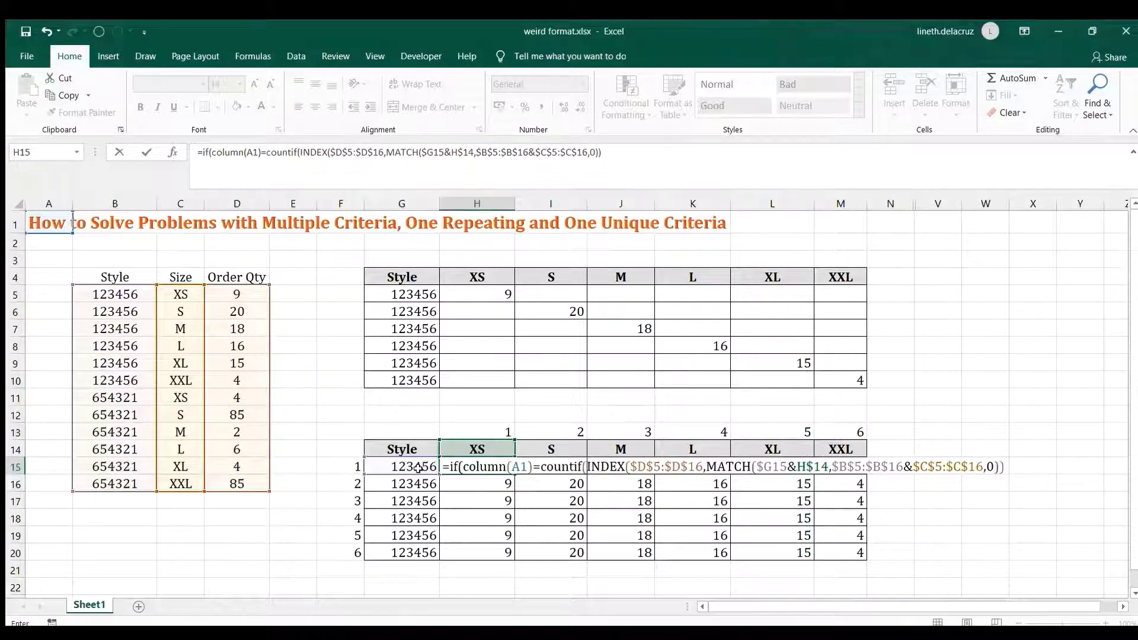
{"action": "left_click", "coordinate": [403, 466]}
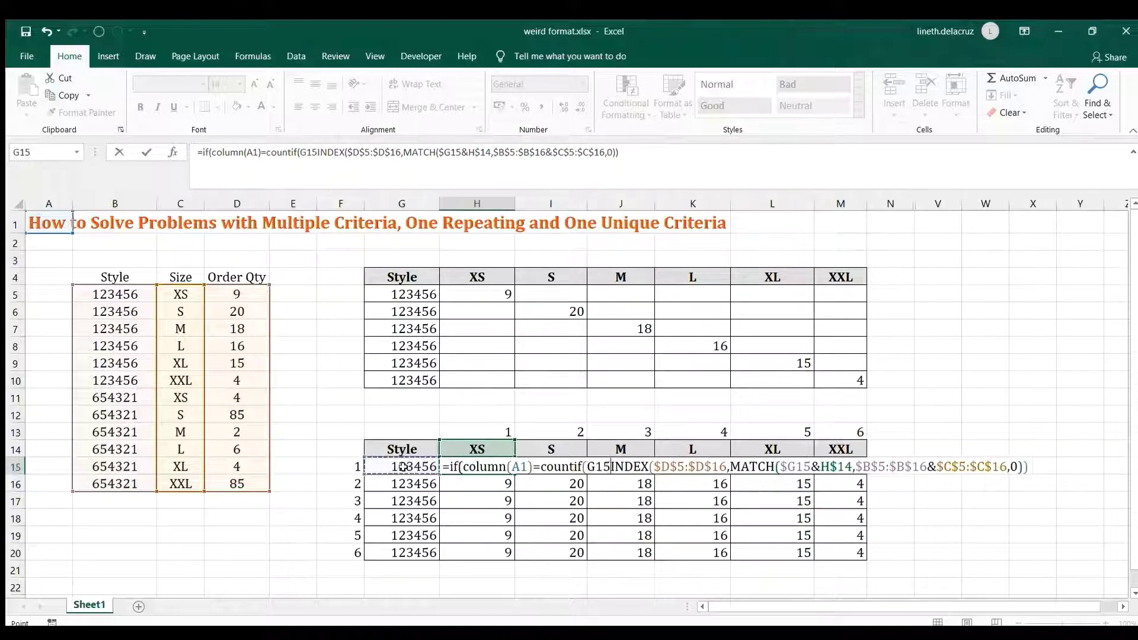
{"action": "key", "text": "F8"}
{"action": "type", "text": ","}
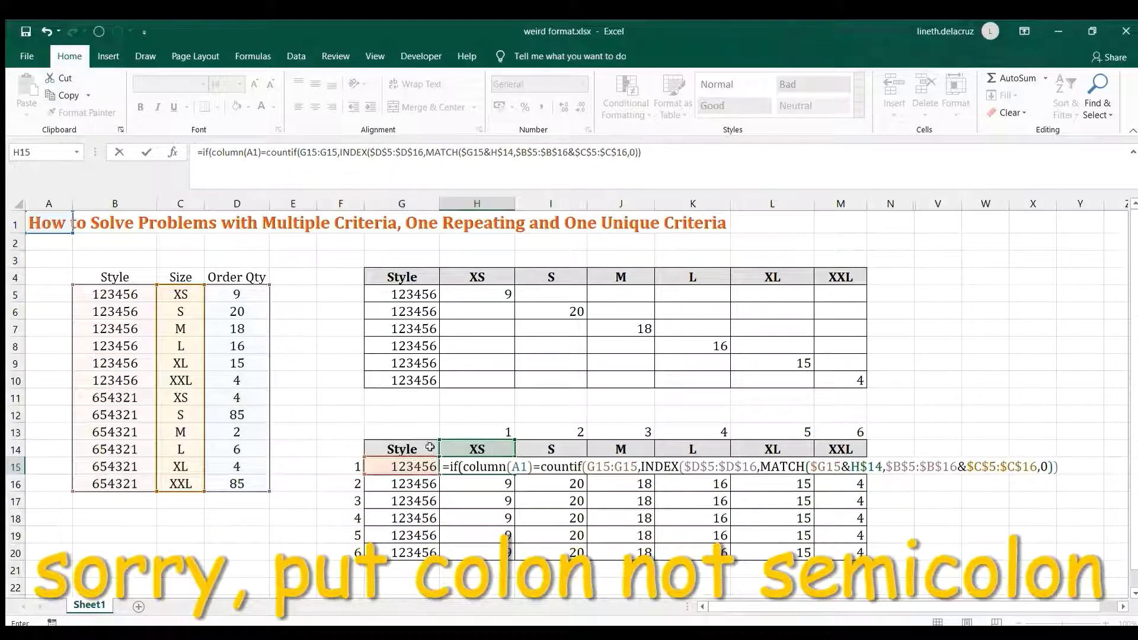
Complete COUNTIF($G$15:G15,$G15), keep INDEX as the result, and array-enter H15
{"action": "left_click", "coordinate": [600, 467]}
{"action": "key", "text": "F4"}
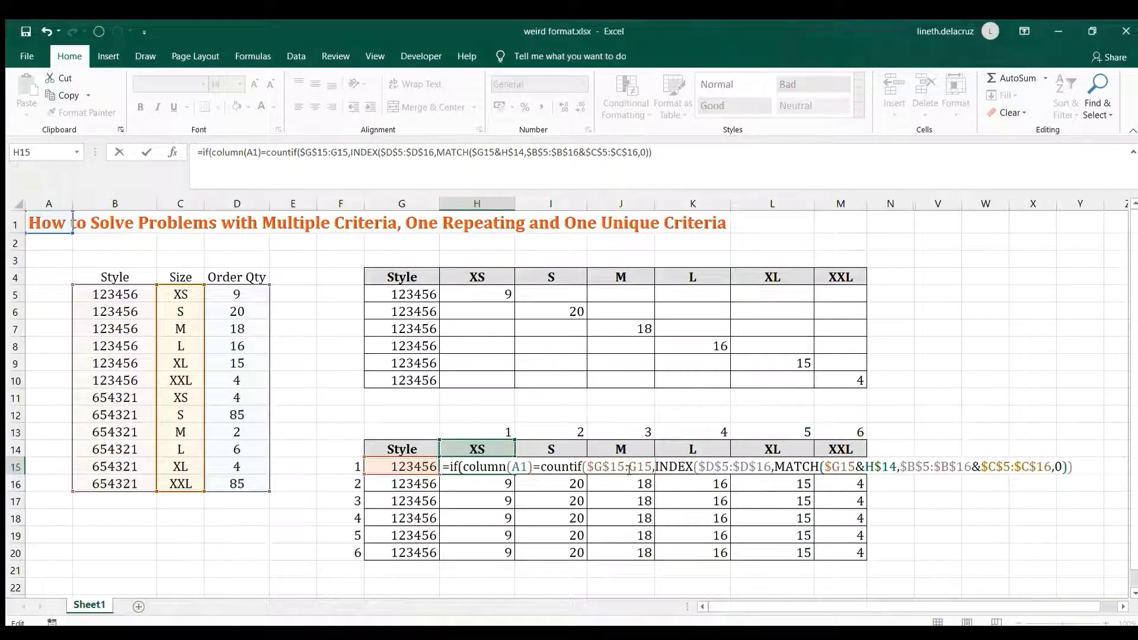
{"action": "left_click", "coordinate": [403, 467]}
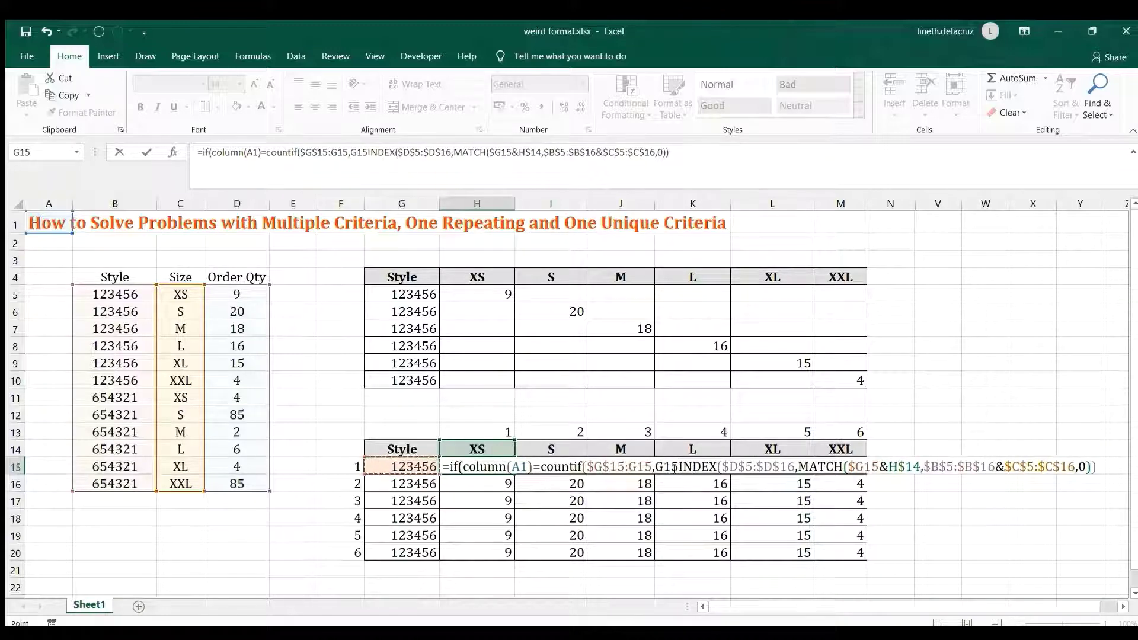
{"action": "type", "text": ")"}
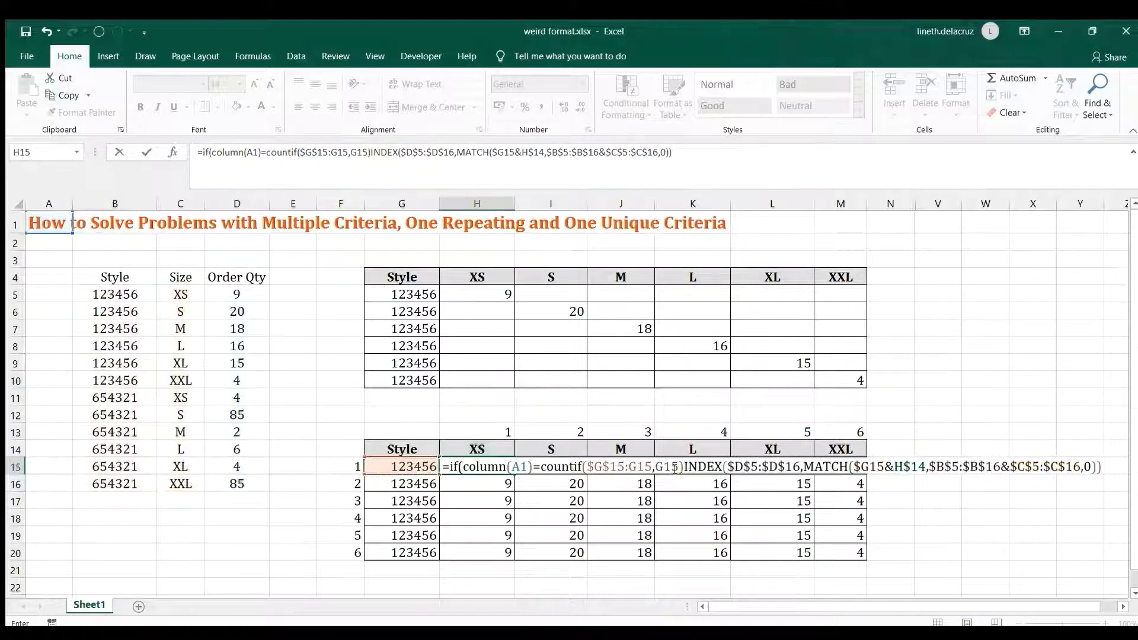
{"action": "key", "text": "F4"}
{"action": "key", "text": "F4"}
{"action": "key", "text": "F4"}
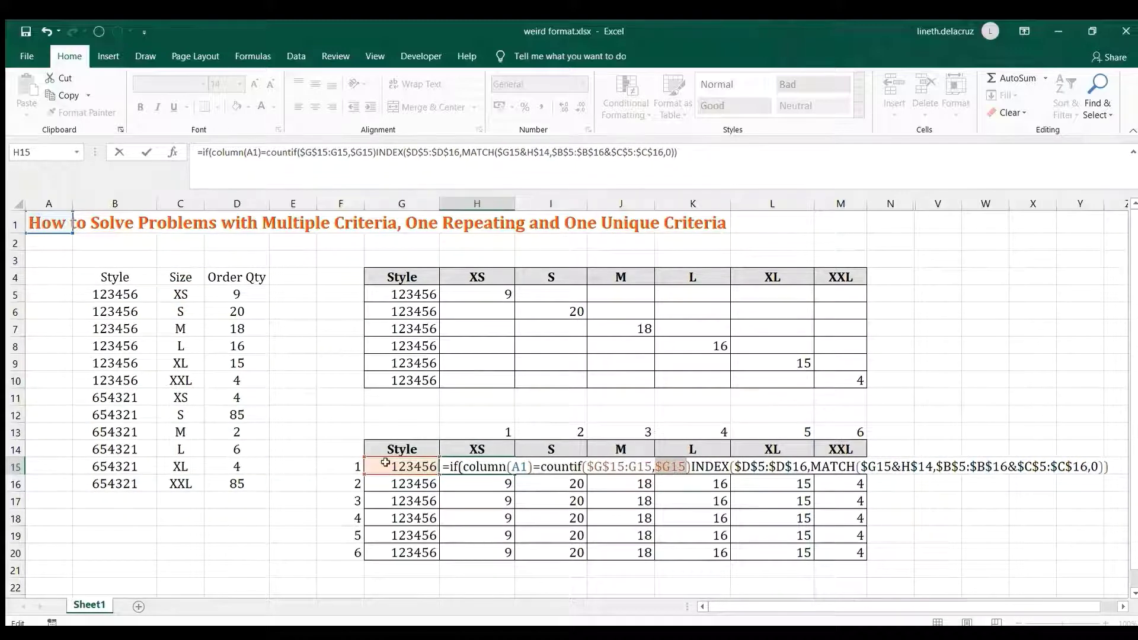
{"action": "left_click", "coordinate": [691, 467]}
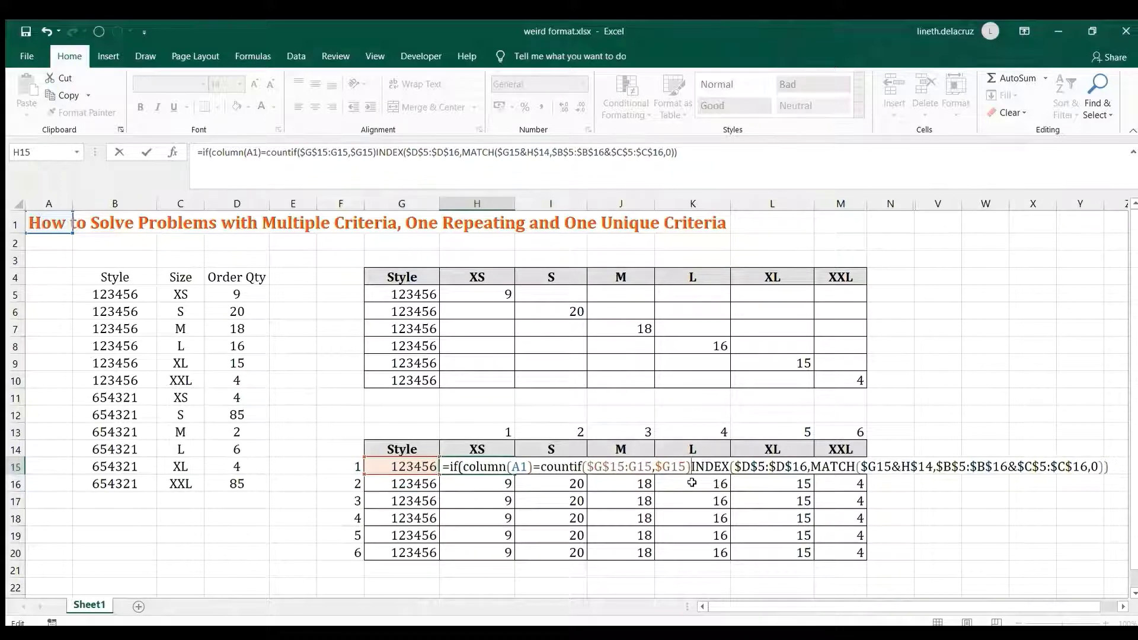
{"action": "type", "text": ","}
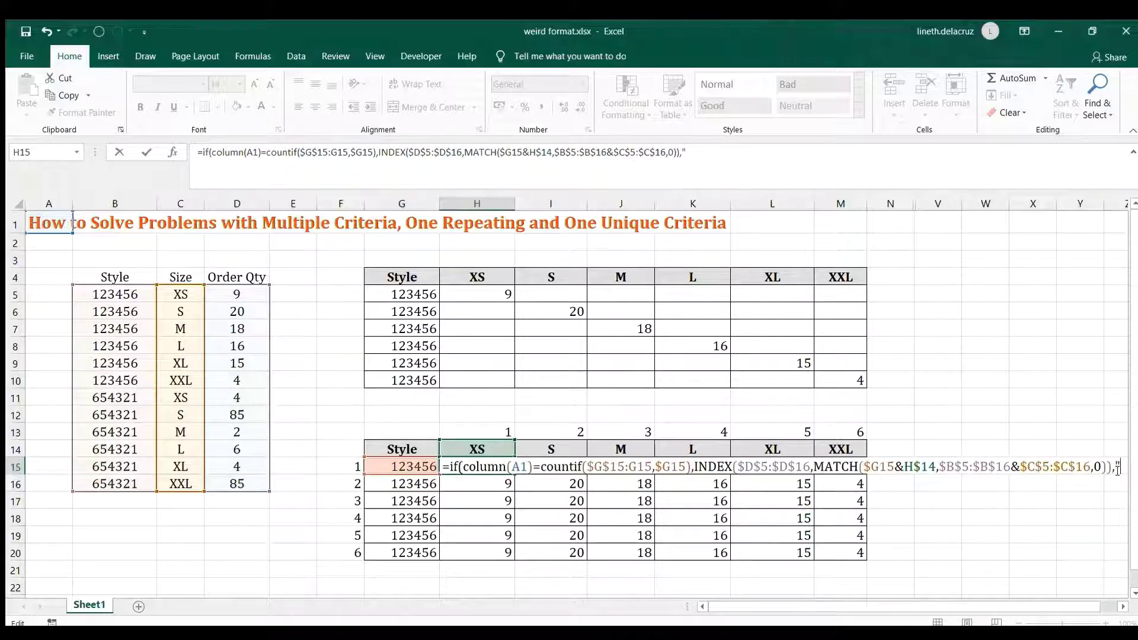
{"action": "type", "text": ")"}
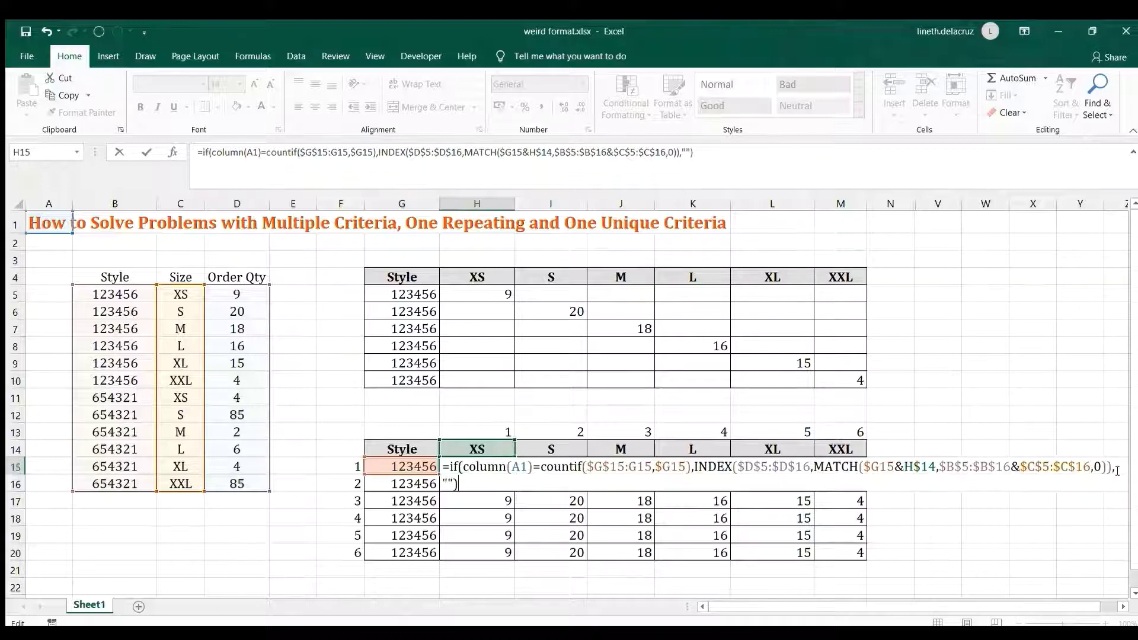
{"action": "key", "text": "ctrl+shift+Return"}
{"action": "key", "text": "Up"}
{"action": "key", "text": "ctrl+c"}
Paste the conditional formula into I15:M15 and H16:M20, leaving 9, 20, 18, 16, 15, 4 diagonally
{"action": "key", "text": "Right"}
{"action": "key", "text": "shift+Right"}
{"action": "key", "text": "shift+Right"}
{"action": "key", "text": "shift+Right"}
{"action": "key", "text": "shift+Right"}
{"action": "key", "text": "ctrl+v"}
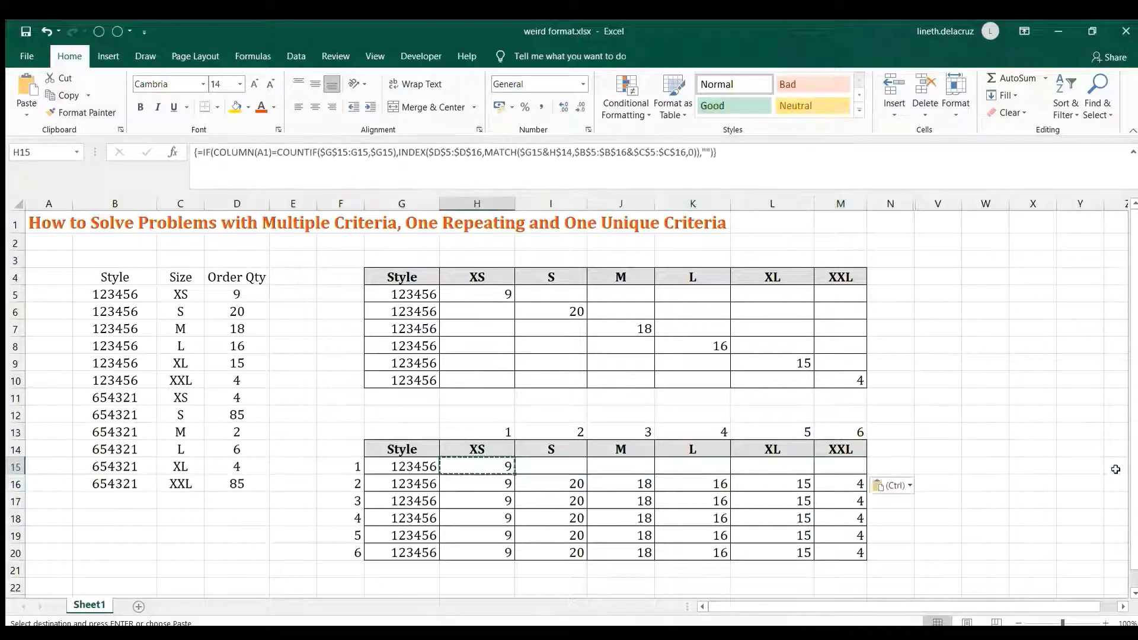
{"action": "key", "text": "Left"}
{"action": "key", "text": "shift+Right"}
{"action": "key", "text": "shift+Right"}
{"action": "key", "text": "shift+Right"}
{"action": "key", "text": "shift+Right"}
{"action": "key", "text": "shift+Right"}
{"action": "key", "text": "ctrl+c"}
{"action": "key", "text": "Down"}
{"action": "key", "text": "shift+Right"}
{"action": "key", "text": "shift+Right"}
{"action": "key", "text": "shift+Right"}
{"action": "key", "text": "shift+Right"}
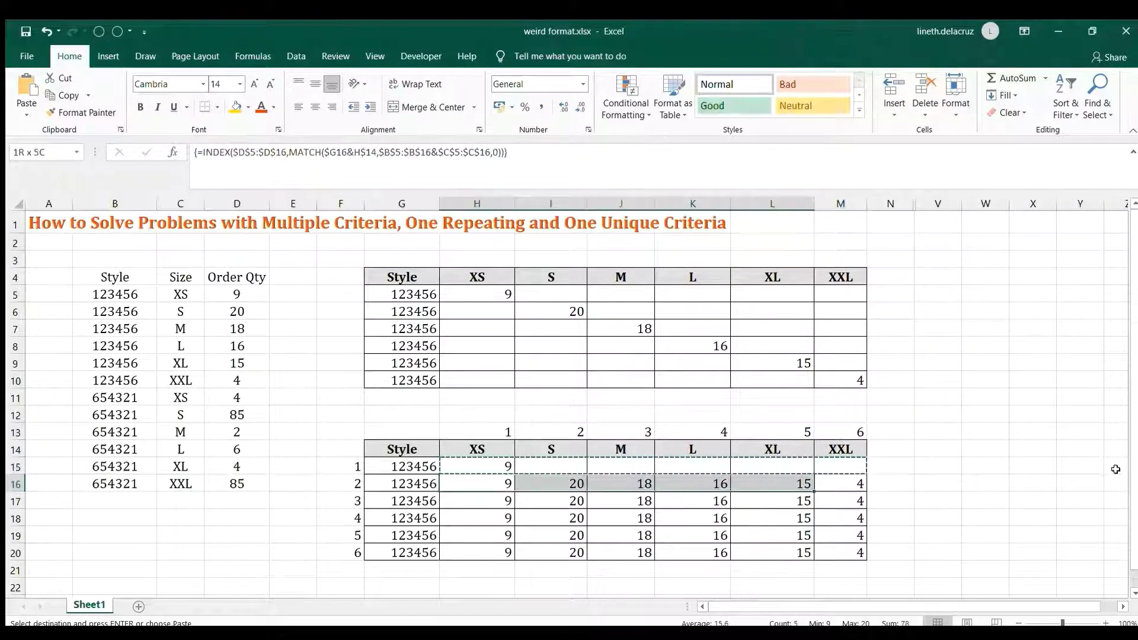
{"action": "key", "text": "shift+Right"}
{"action": "key", "text": "shift+Down"}
{"action": "key", "text": "shift+Down"}
{"action": "key", "text": "shift+Down"}
{"action": "key", "text": "shift+Down"}
{"action": "key", "text": "ctrl+v"}
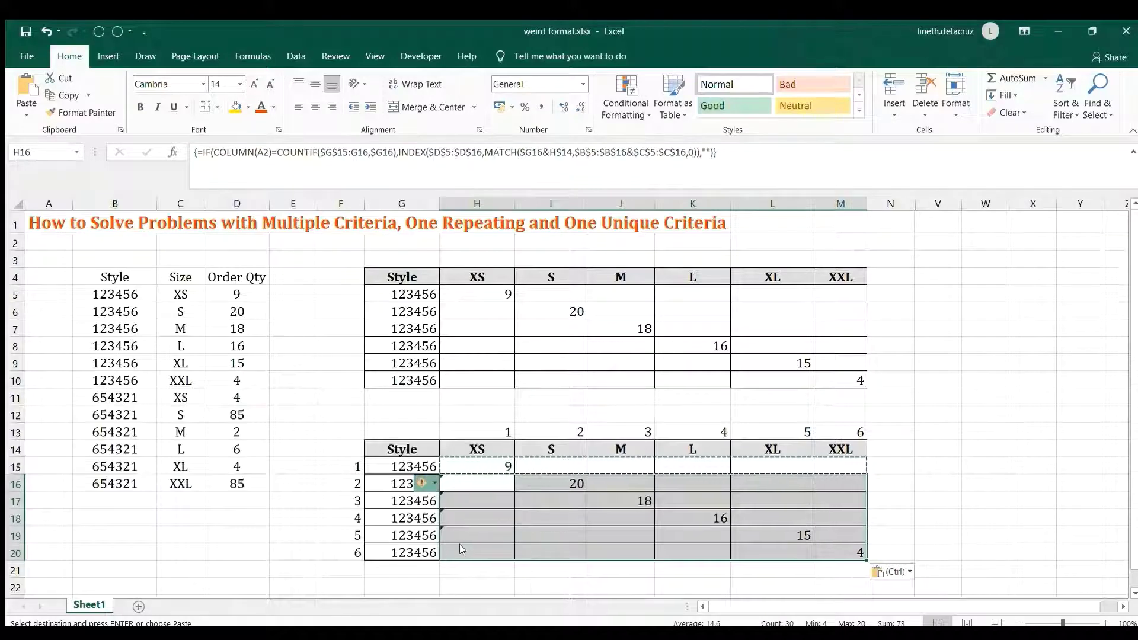
{"action": "key", "text": "Up"}
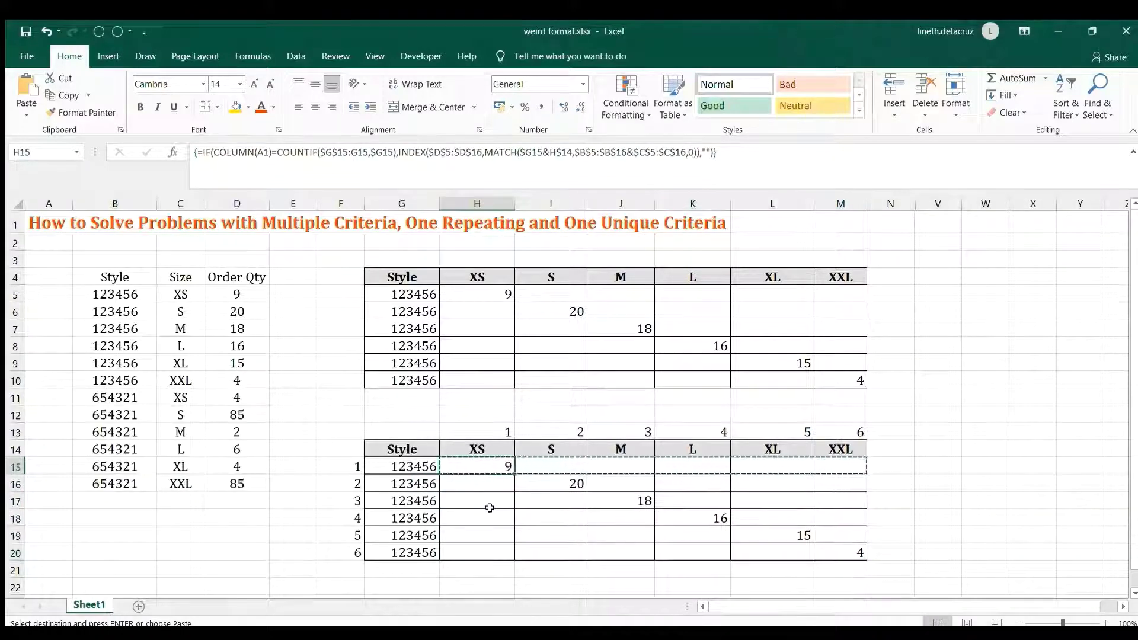
{"action": "key", "text": "F2"}
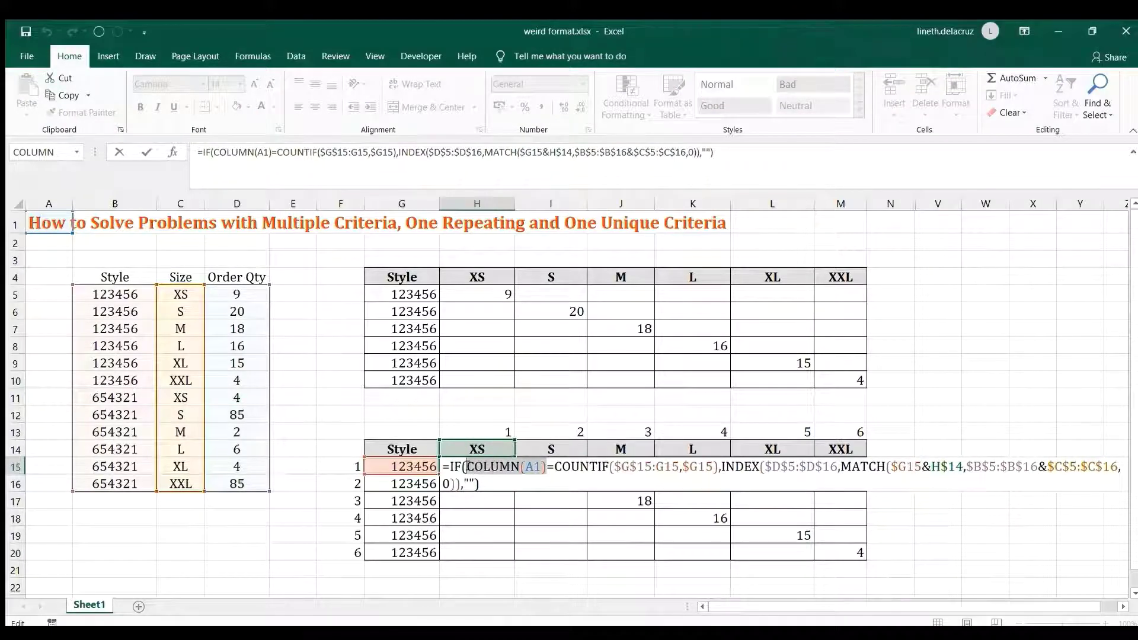
{"action": "key", "text": "F9"}
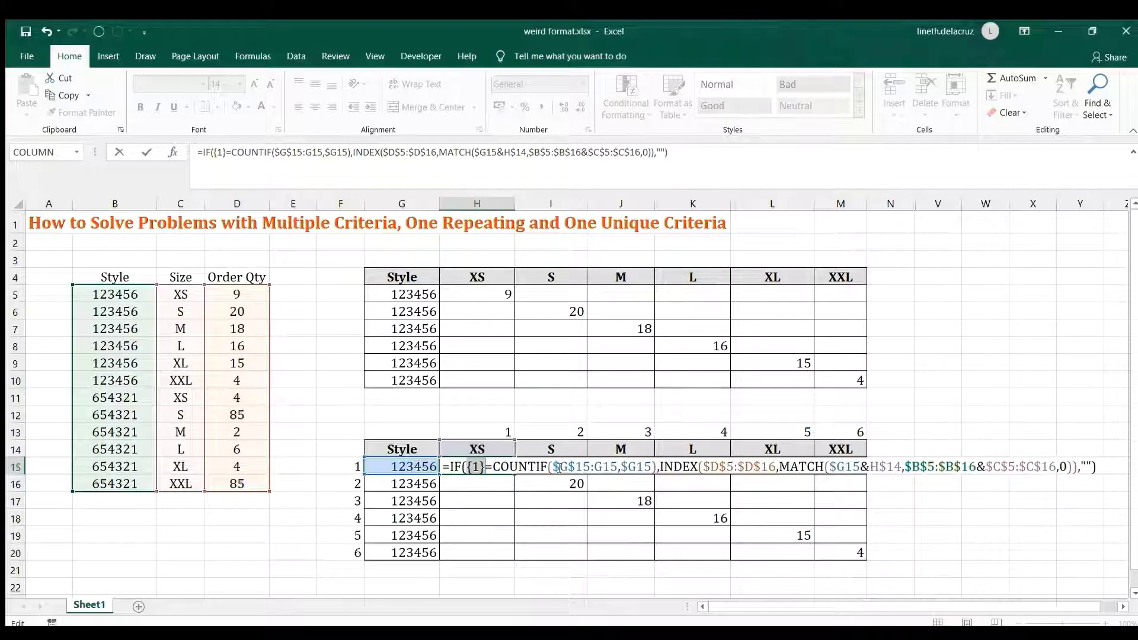
{"action": "left_click_drag", "start_coordinate": [657, 467], "coordinate": [494, 466]}
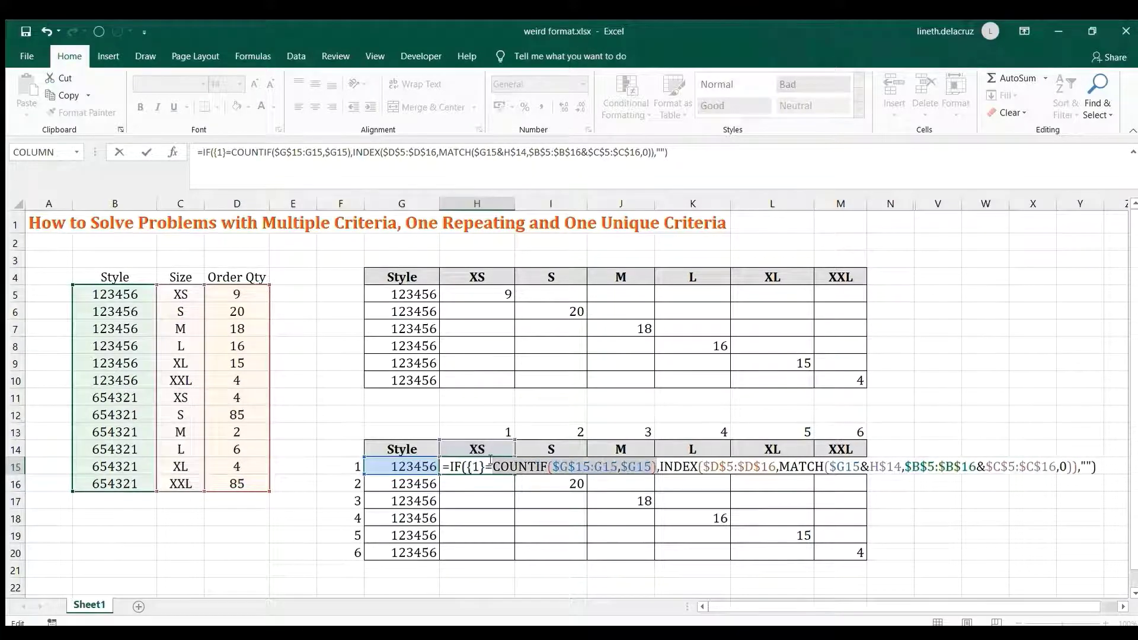
{"action": "key", "text": "F9"}
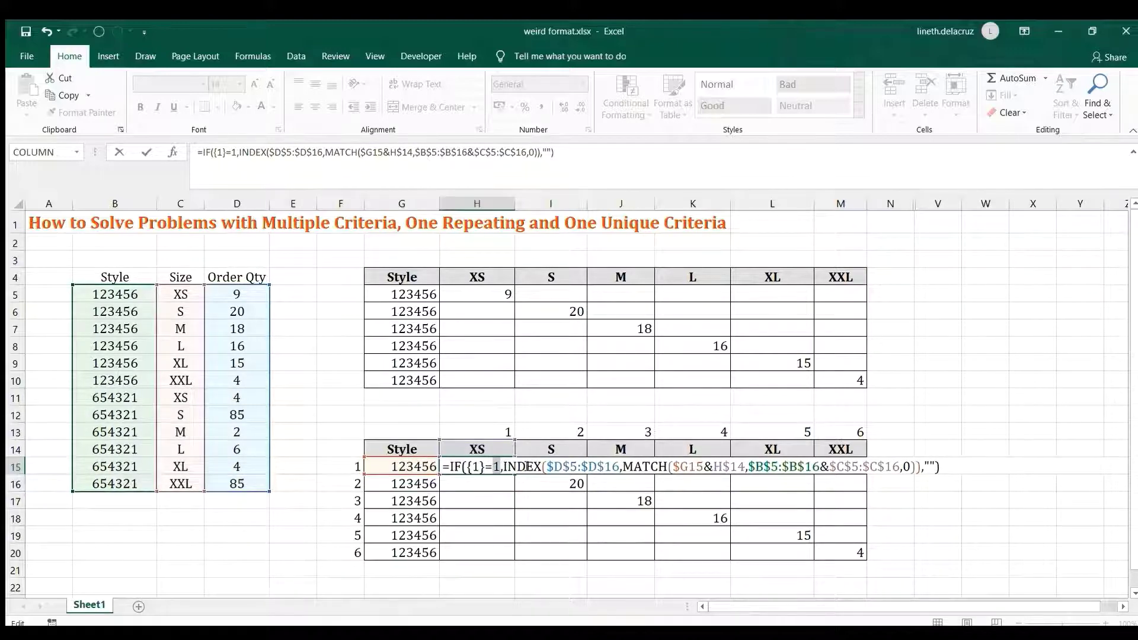
{"action": "key", "text": "Escape"}
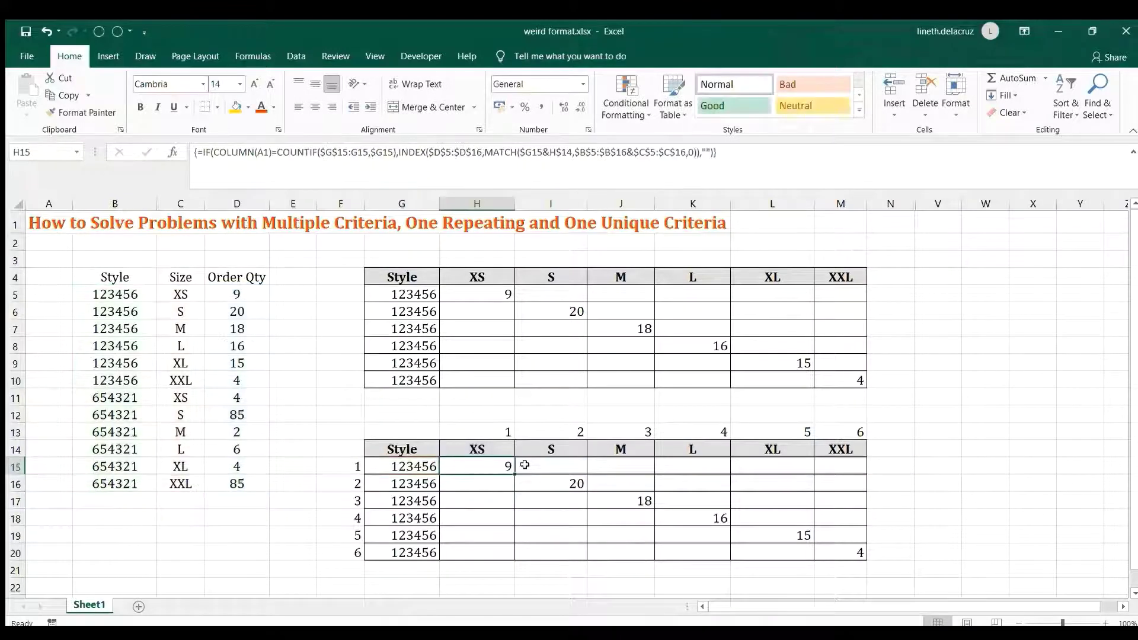
{"action": "left_click", "coordinate": [487, 480]}
{"action": "key", "text": "F2"}
{"action": "left_click_drag", "start_coordinate": [546, 484], "coordinate": [466, 481]}
{"action": "key", "text": "F9"}
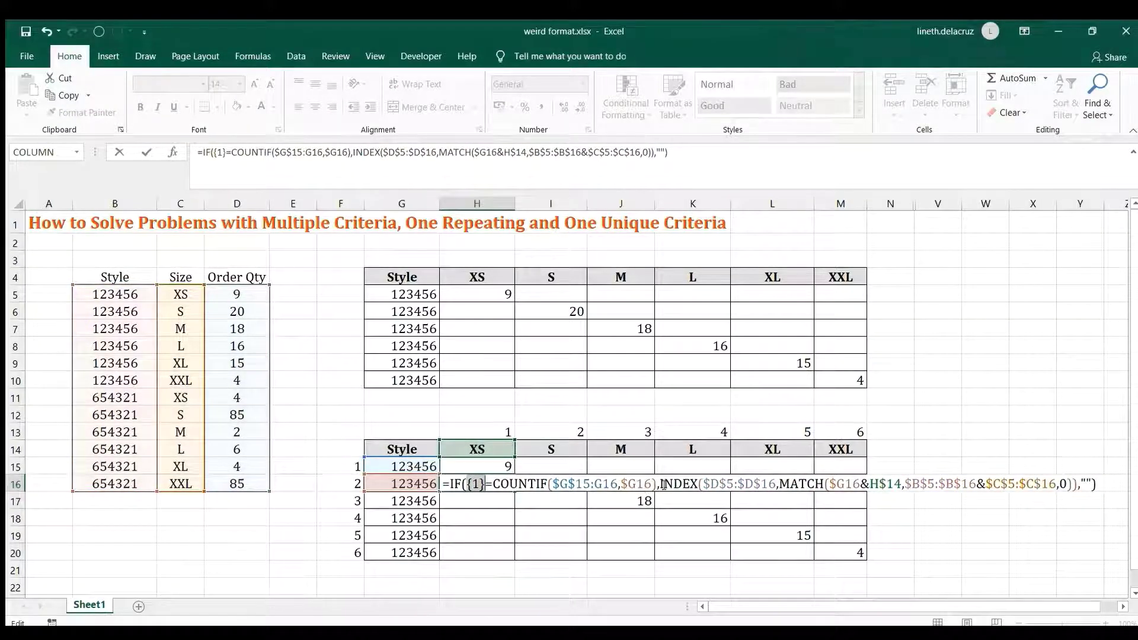
{"action": "left_click_drag", "start_coordinate": [659, 484], "coordinate": [508, 484]}
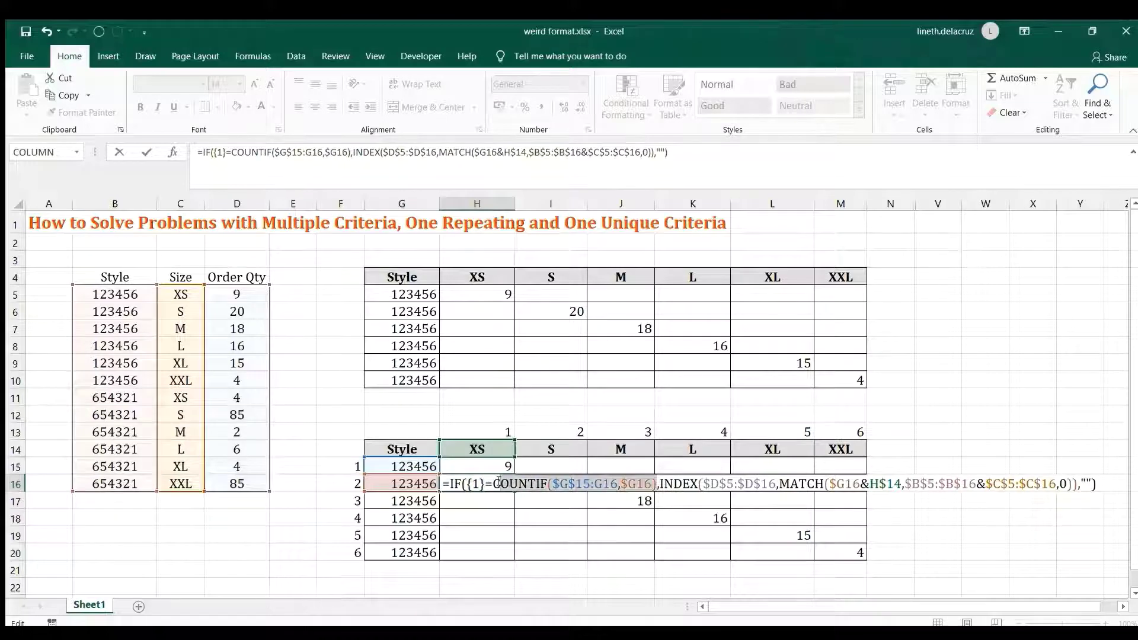
{"action": "key", "text": "F9"}
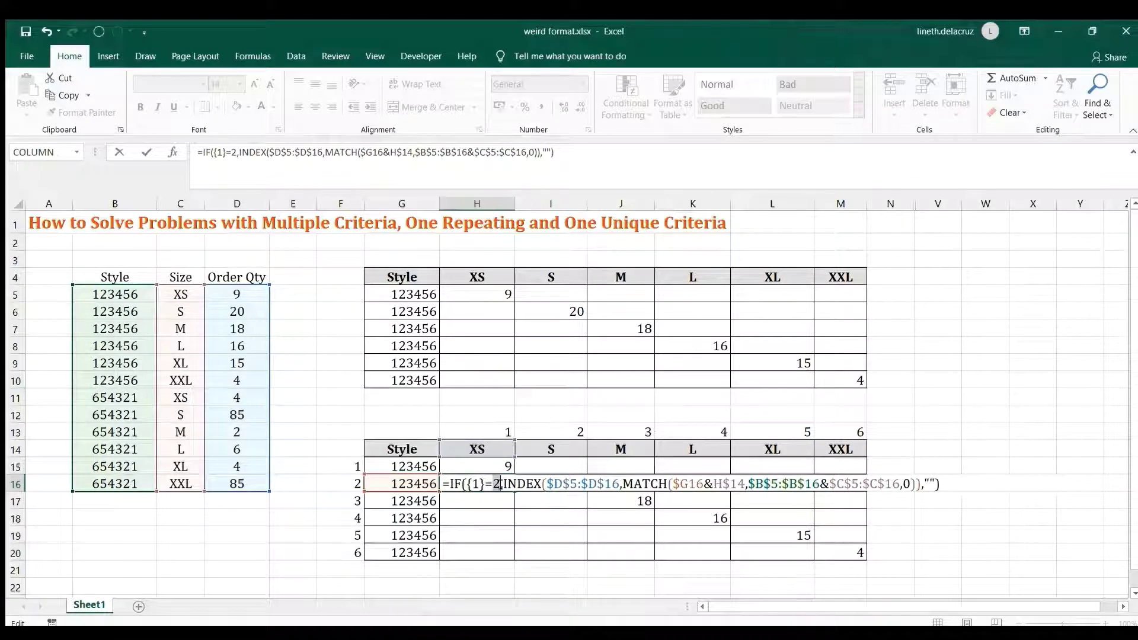
{"action": "key", "text": "Escape"}
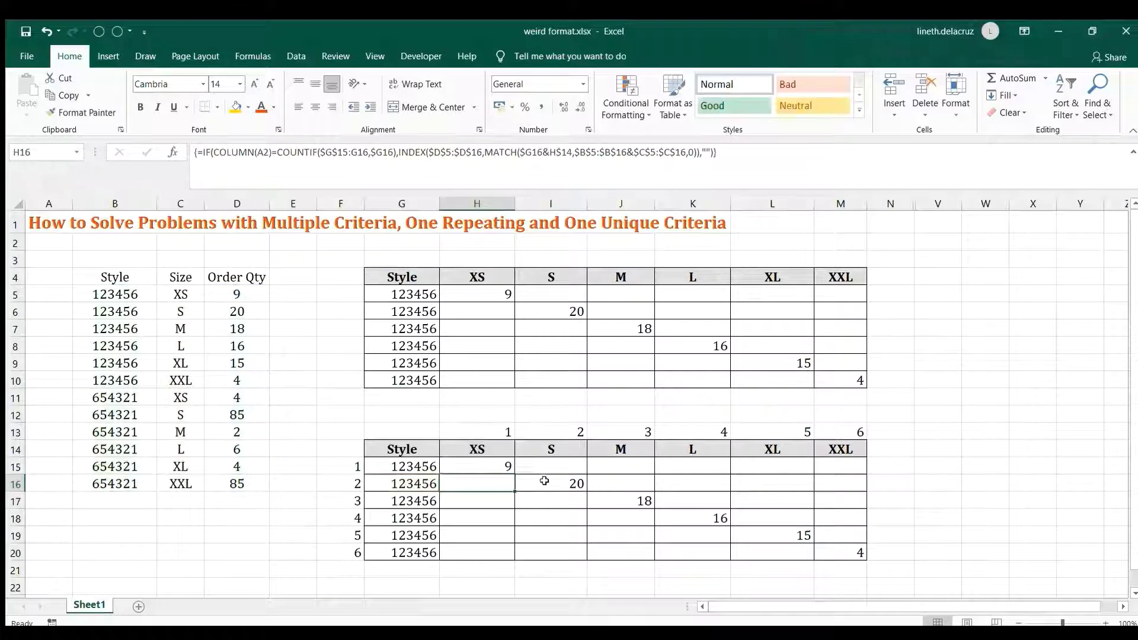
{"action": "left_click", "coordinate": [553, 483]}
{"action": "key", "text": "F2"}
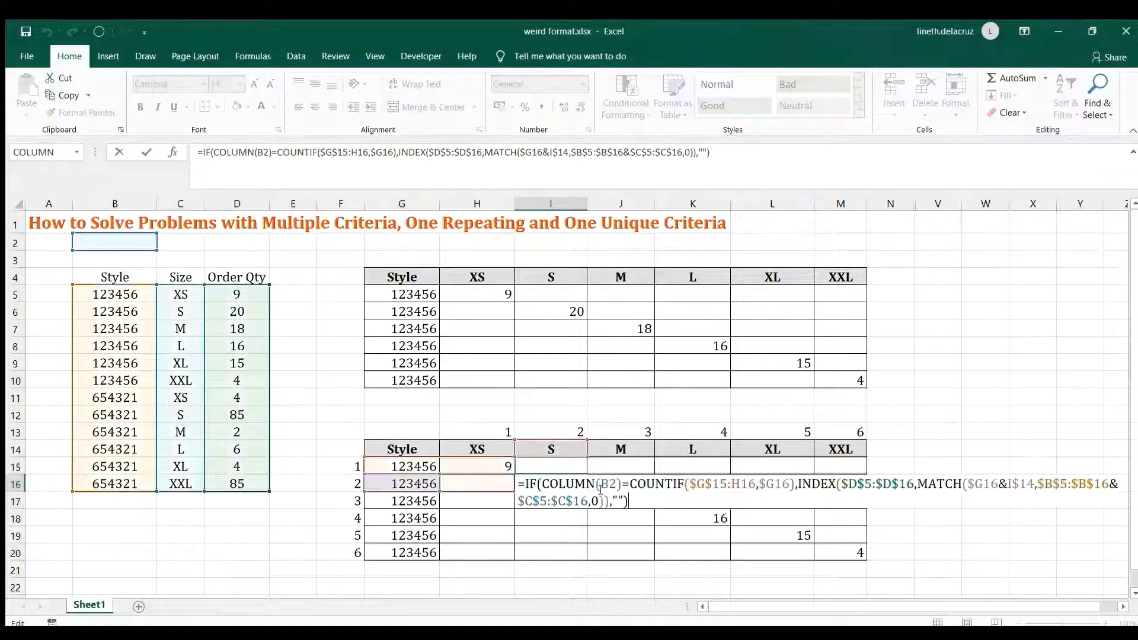
{"action": "left_click_drag", "start_coordinate": [620, 483], "coordinate": [546, 480]}
{"action": "key", "text": "F9"}
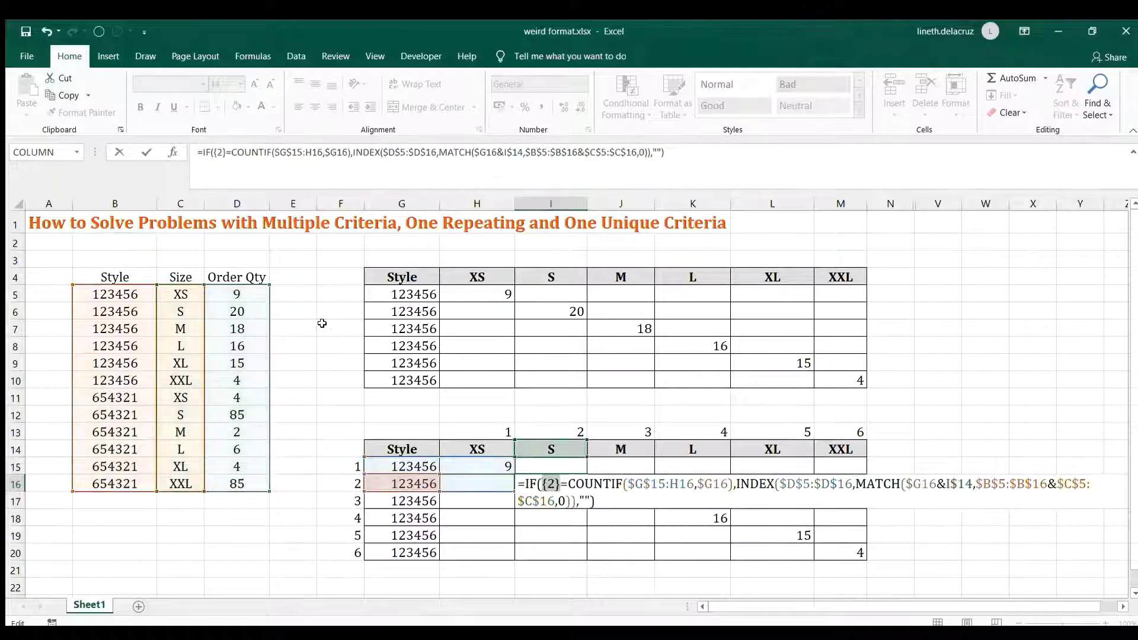
{"action": "left_click_drag", "start_coordinate": [733, 485], "coordinate": [577, 483]}
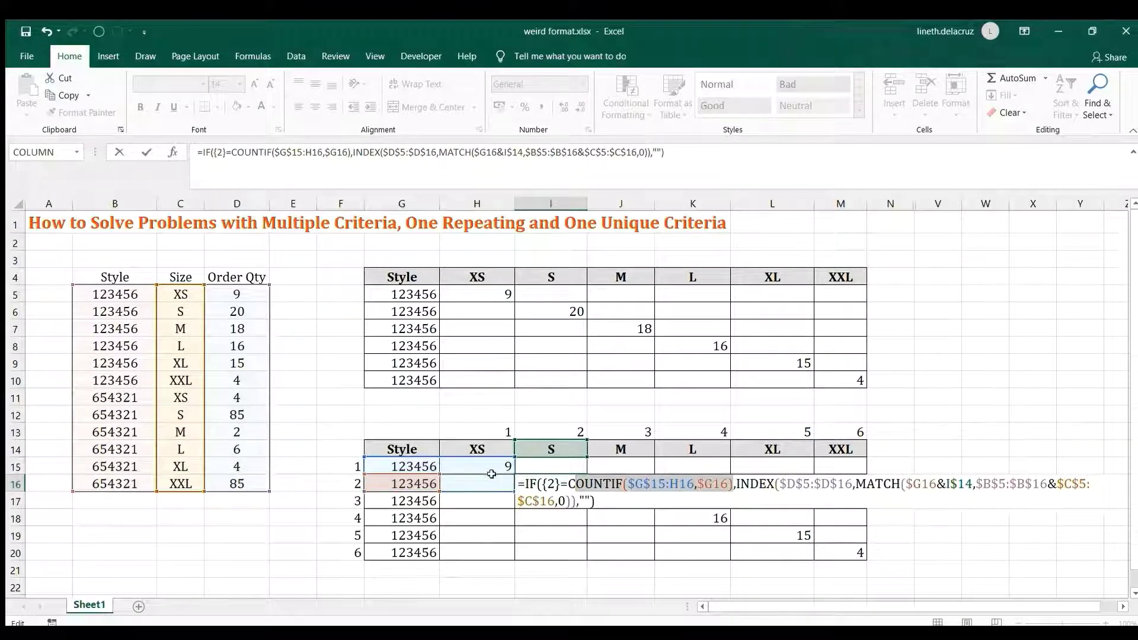
{"action": "left_click_drag", "start_coordinate": [572, 483], "coordinate": [567, 483]}
{"action": "type", "text": "2"}
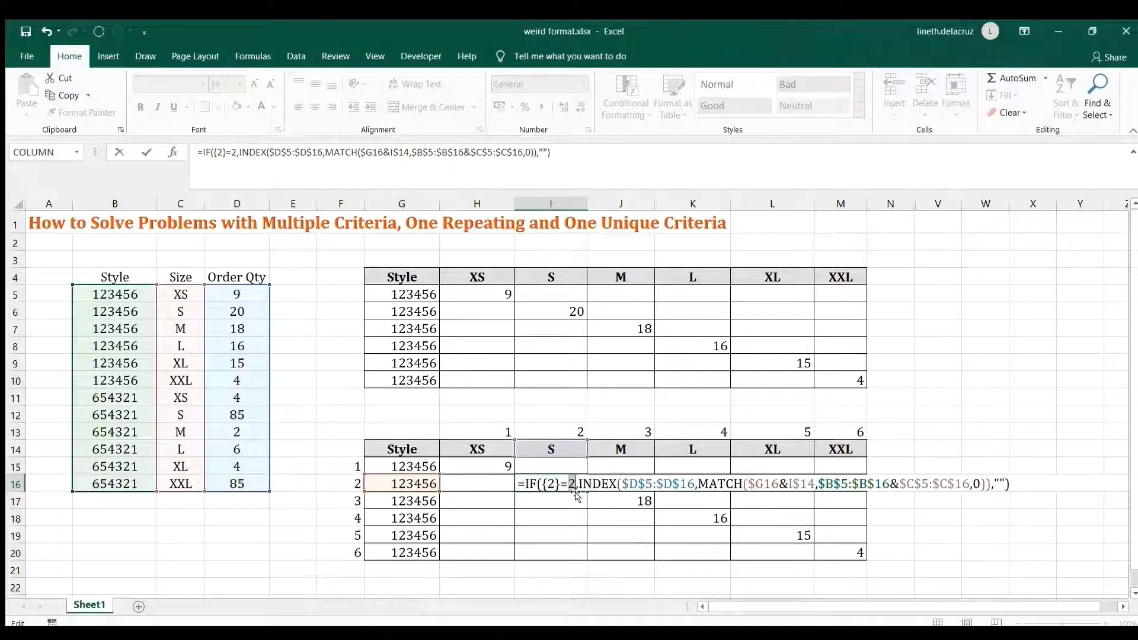
{"action": "key", "text": "Escape"}
{"action": "scroll", "coordinate": [577, 498], "scroll_direction": "down", "scroll_amount": 1}
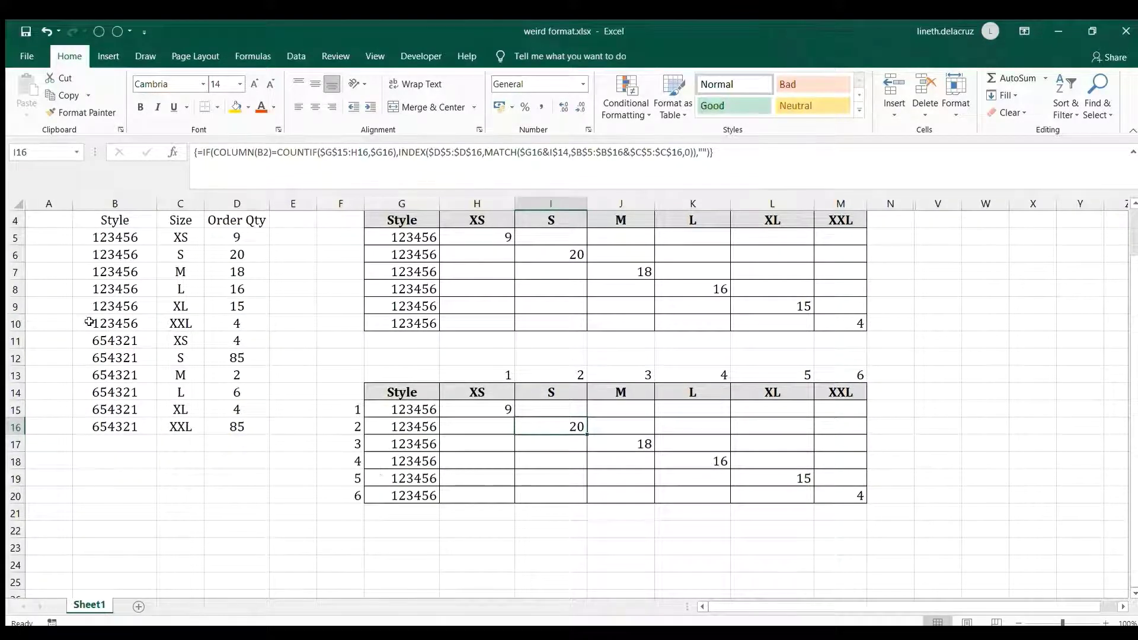
Fill style 654321 from B11 into G21:G26, clearing the extra entries below
{"action": "left_click", "coordinate": [145, 342]}
{"action": "key", "text": "ctrl+c"}
{"action": "left_click", "coordinate": [409, 513]}
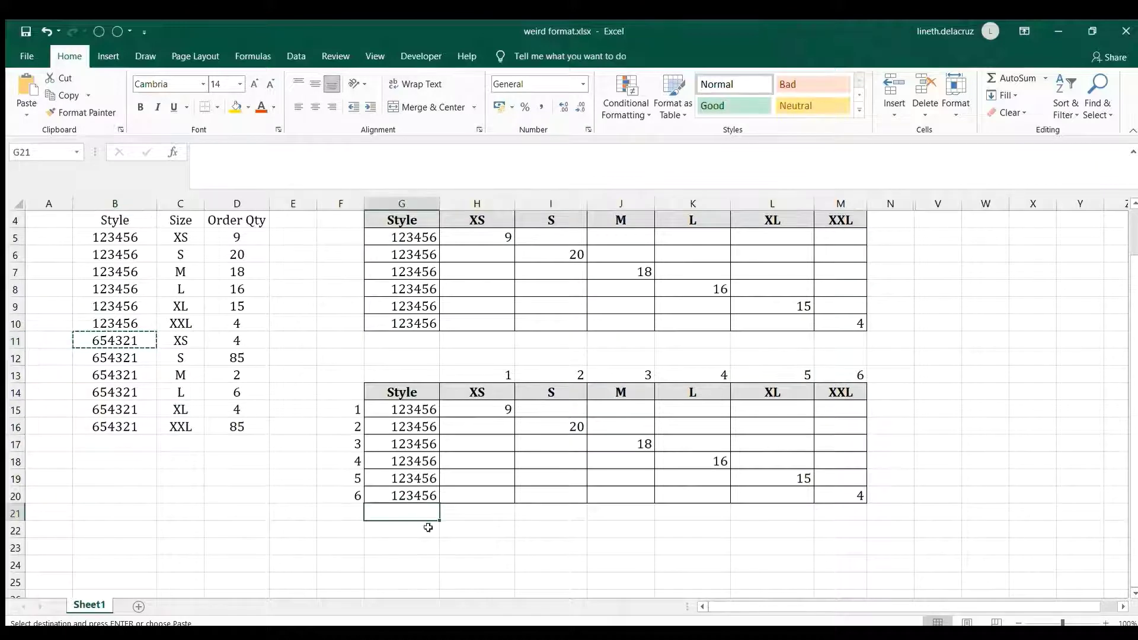
{"action": "key", "text": "ctrl+v"}
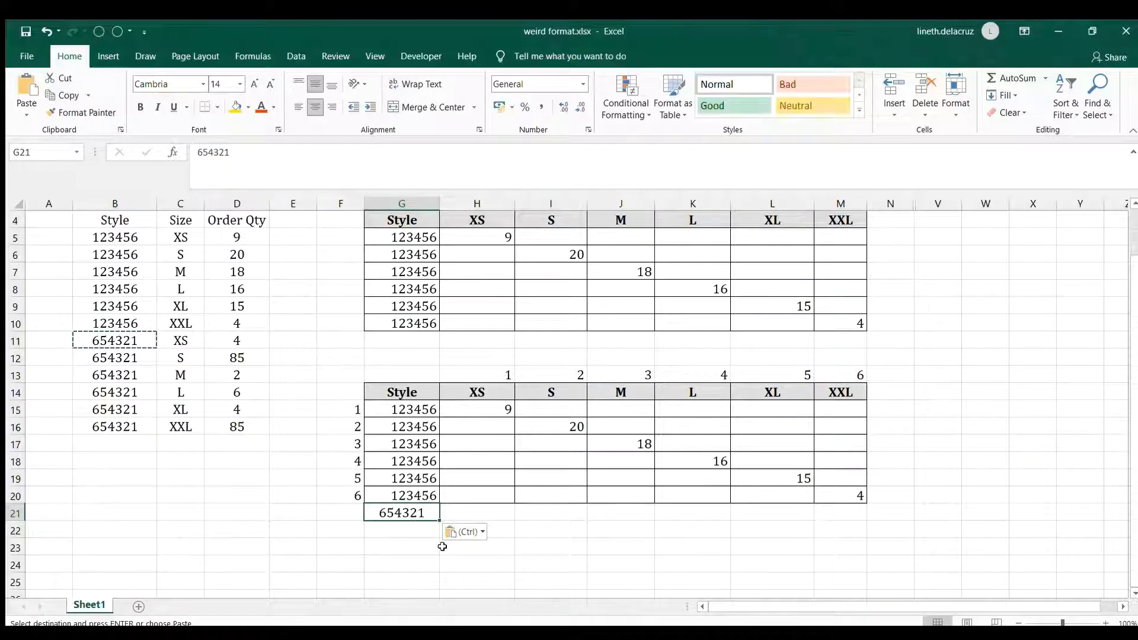
{"action": "key", "text": "ctrl+c"}
{"action": "left_click_drag", "start_coordinate": [379, 530], "coordinate": [402, 599]}
{"action": "key", "text": "ctrl+v"}
{"action": "left_click_drag", "start_coordinate": [402, 444], "coordinate": [402, 564]}
{"action": "type", "text": "7"}
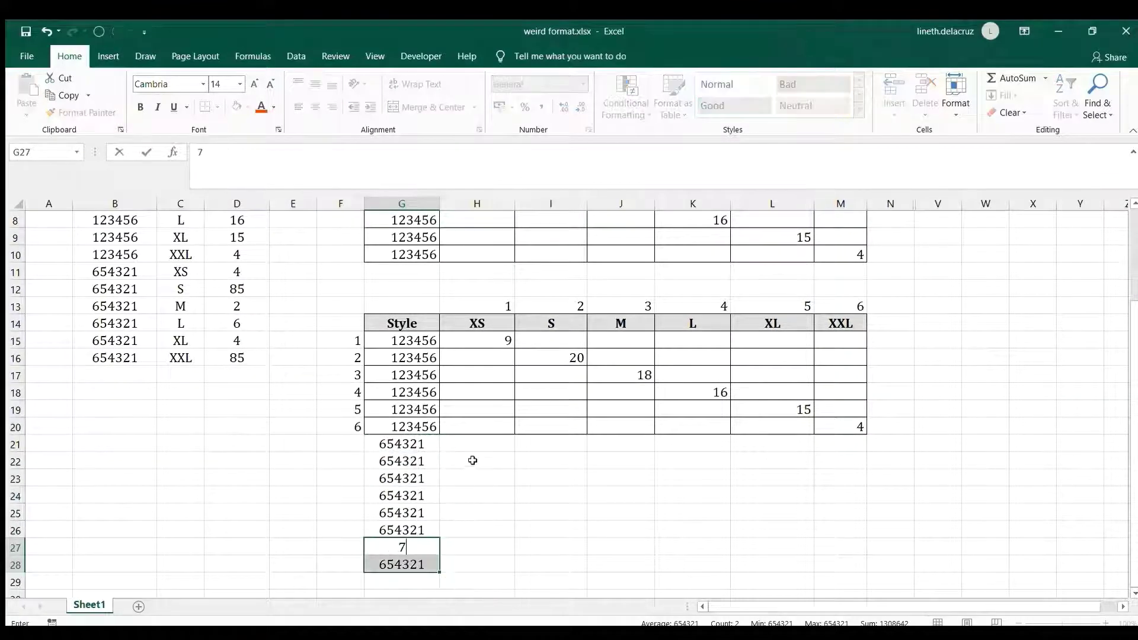
{"action": "key", "text": "Escape"}
{"action": "key", "text": "Delete"}
Copy the H20:M20 formulas into H21:M26, showing 4, 85, 2, 6, 4, 85 diagonally
{"action": "left_click_drag", "start_coordinate": [469, 424], "coordinate": [823, 425]}
{"action": "key", "text": "ctrl+c"}
{"action": "left_click_drag", "start_coordinate": [472, 445], "coordinate": [481, 526]}
{"action": "key", "text": "ctrl+v"}
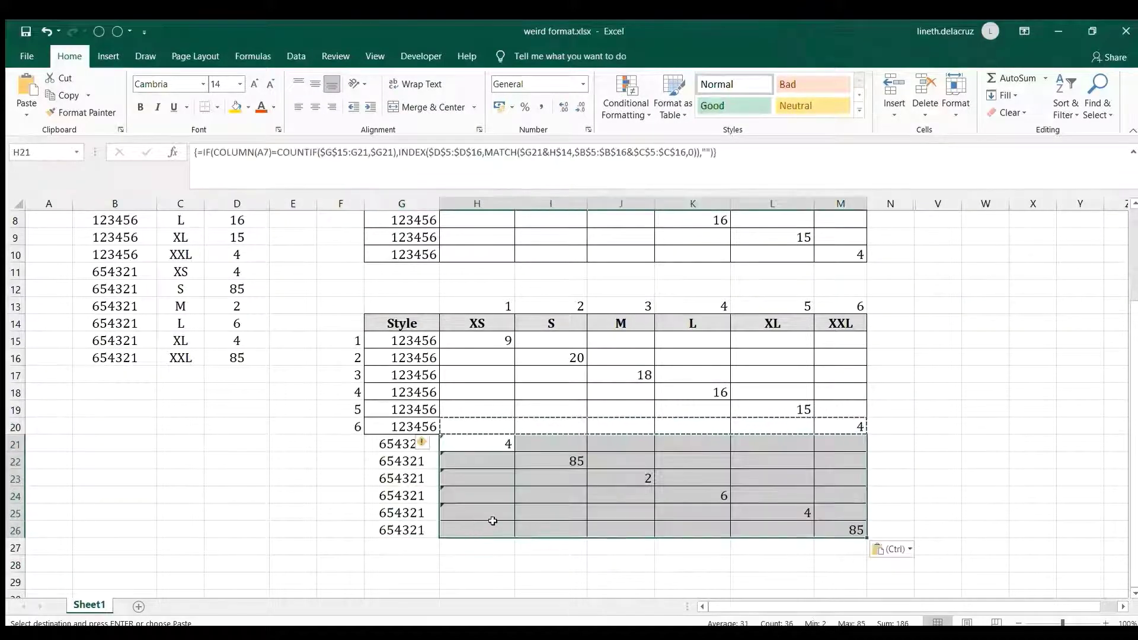
{"action": "left_click", "coordinate": [554, 460]}
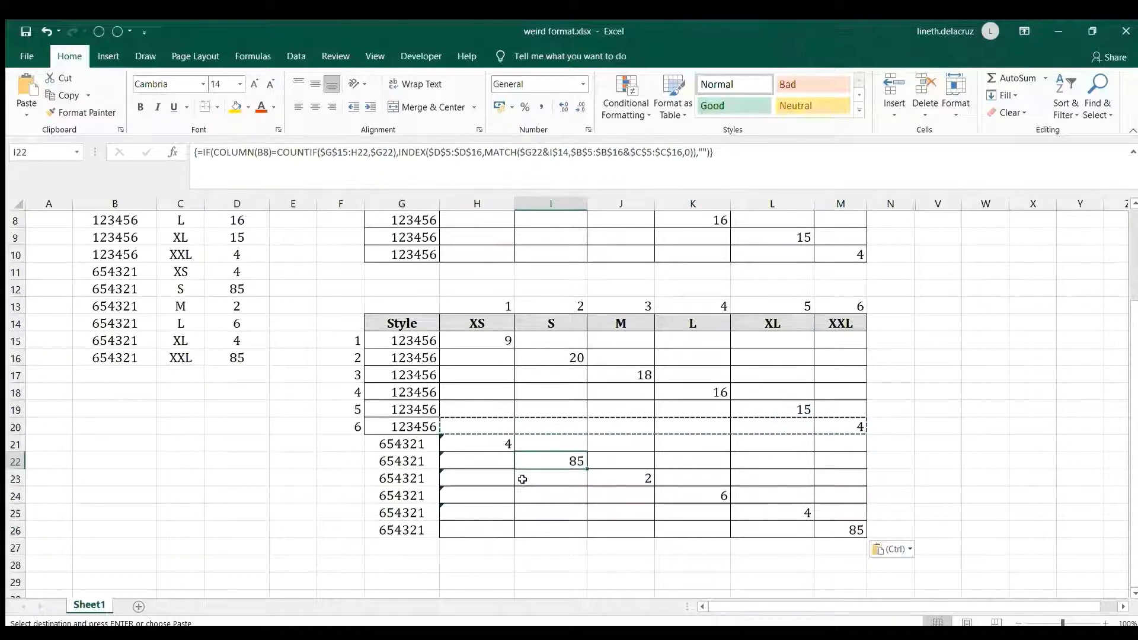
{"action": "scroll", "coordinate": [515, 477], "scroll_direction": "up", "scroll_amount": 1}
{"action": "scroll", "coordinate": [480, 473], "scroll_direction": "down", "scroll_amount": 1}
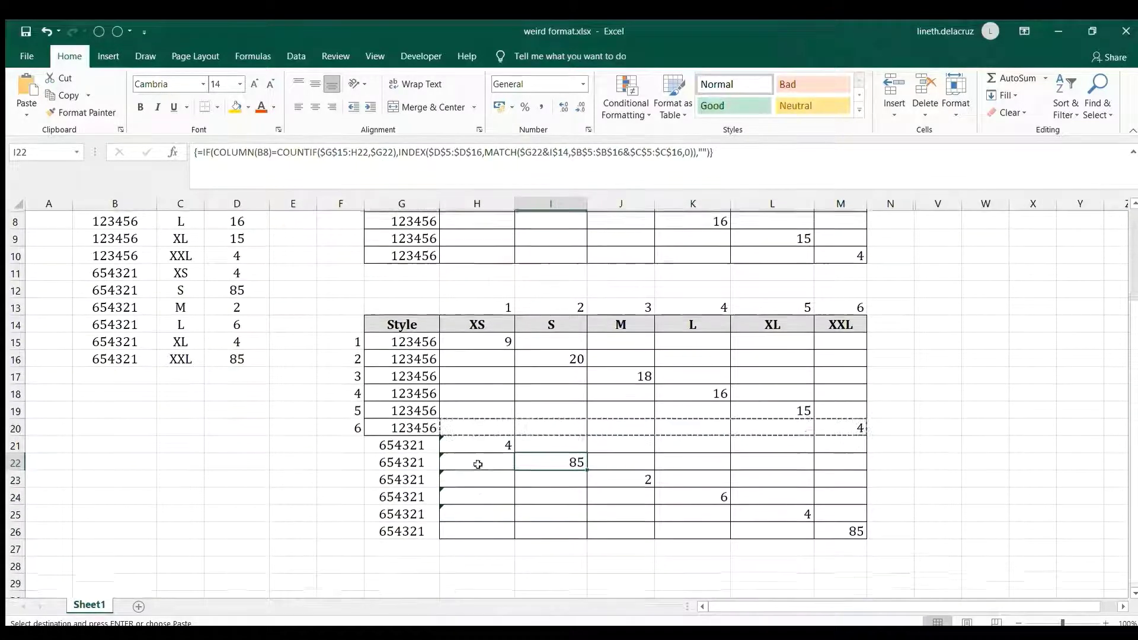
{"action": "left_click_drag", "start_coordinate": [474, 444], "coordinate": [458, 527]}
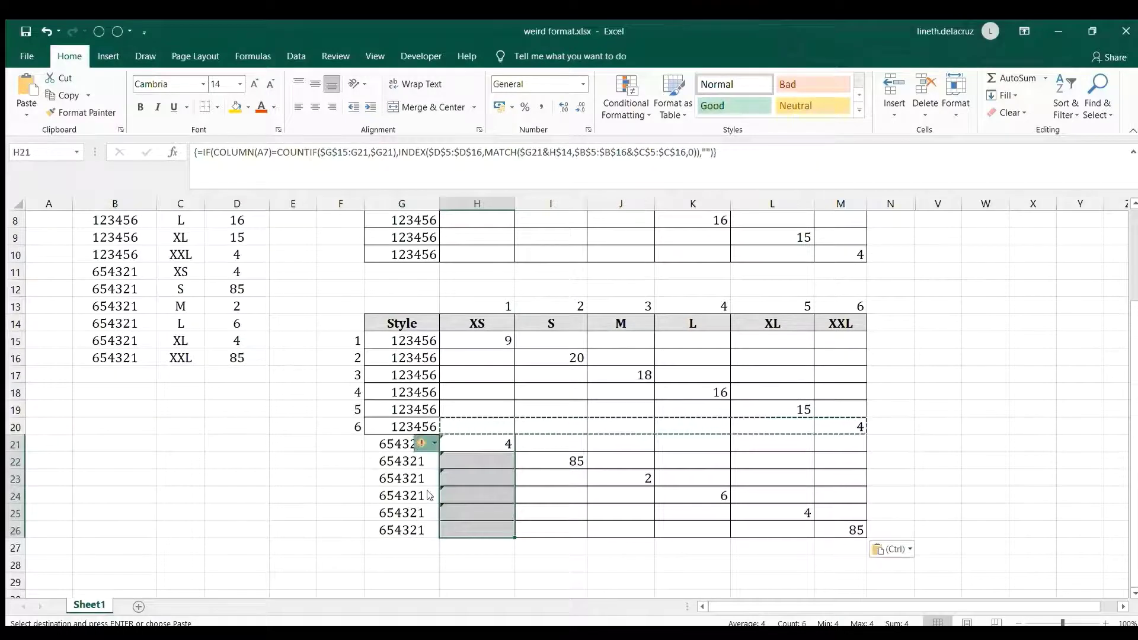
{"action": "left_click", "coordinate": [397, 530]}
{"action": "key", "text": "ctrl+c"}
{"action": "key", "text": "Down"}
{"action": "key", "text": "ctrl+v"}
{"action": "left_click_drag", "start_coordinate": [466, 533], "coordinate": [852, 528]}
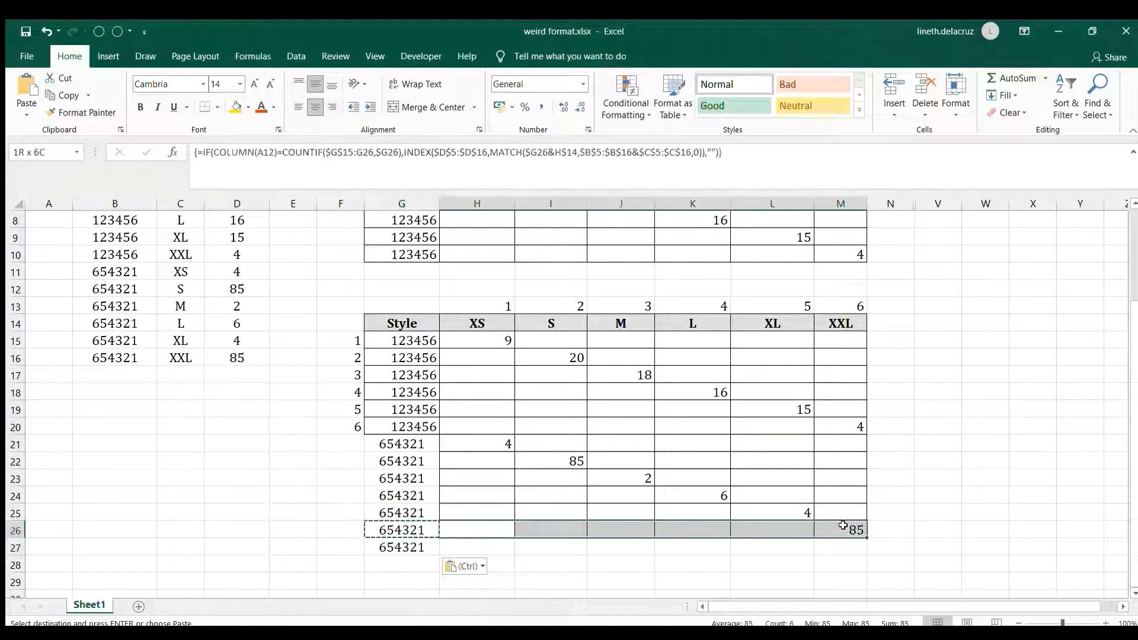
{"action": "key", "text": "ctrl+c"}
{"action": "left_click", "coordinate": [472, 546]}
{"action": "key", "text": "ctrl+v"}
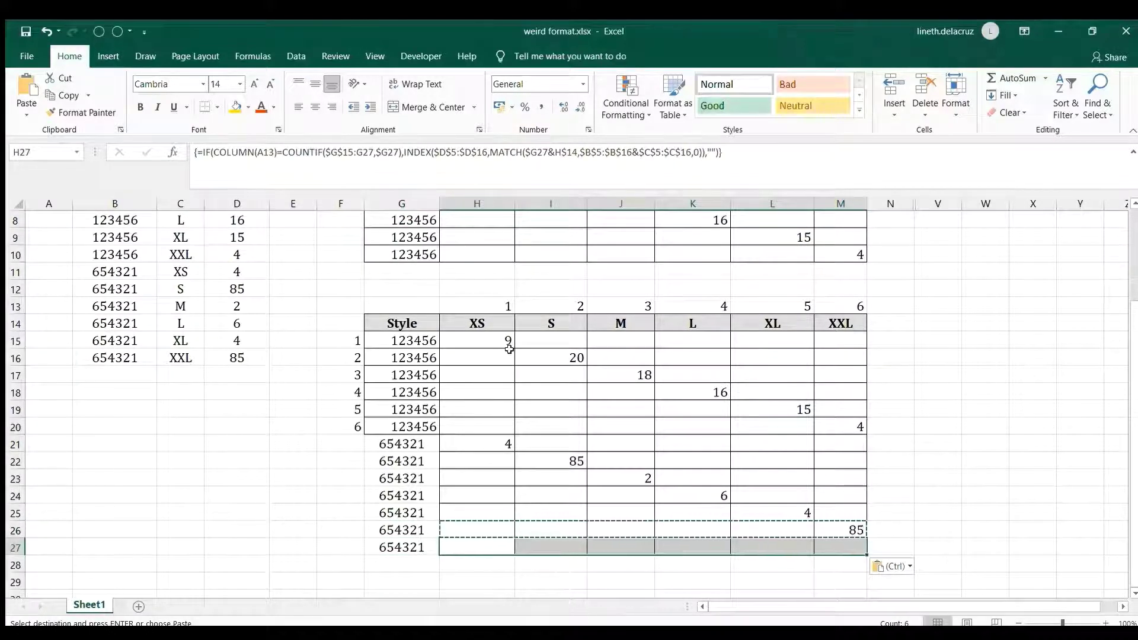
{"action": "left_click_drag", "start_coordinate": [492, 303], "coordinate": [829, 301]}
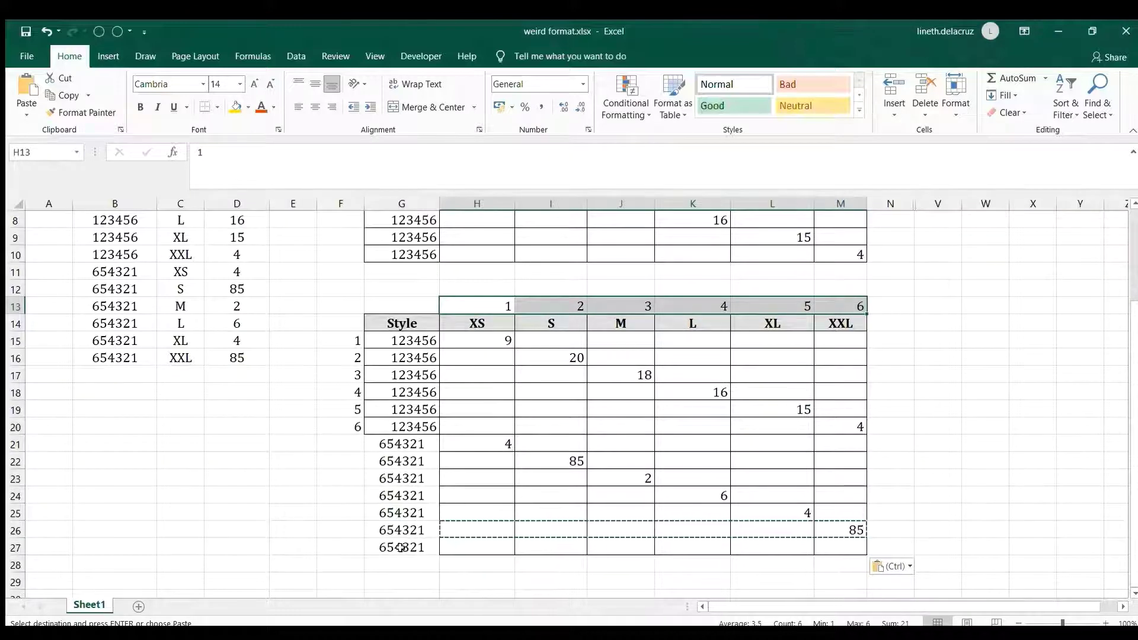
{"action": "left_click", "coordinate": [425, 548]}
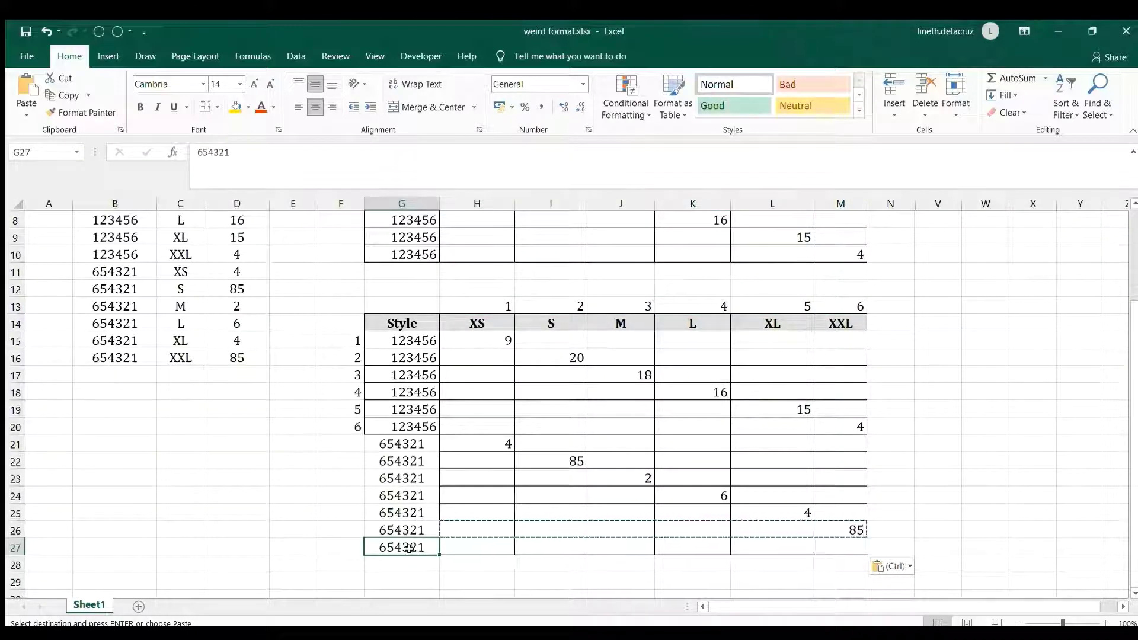
{"action": "left_click", "coordinate": [334, 547]}
{"action": "left_click_drag", "start_coordinate": [366, 554], "coordinate": [892, 547]}
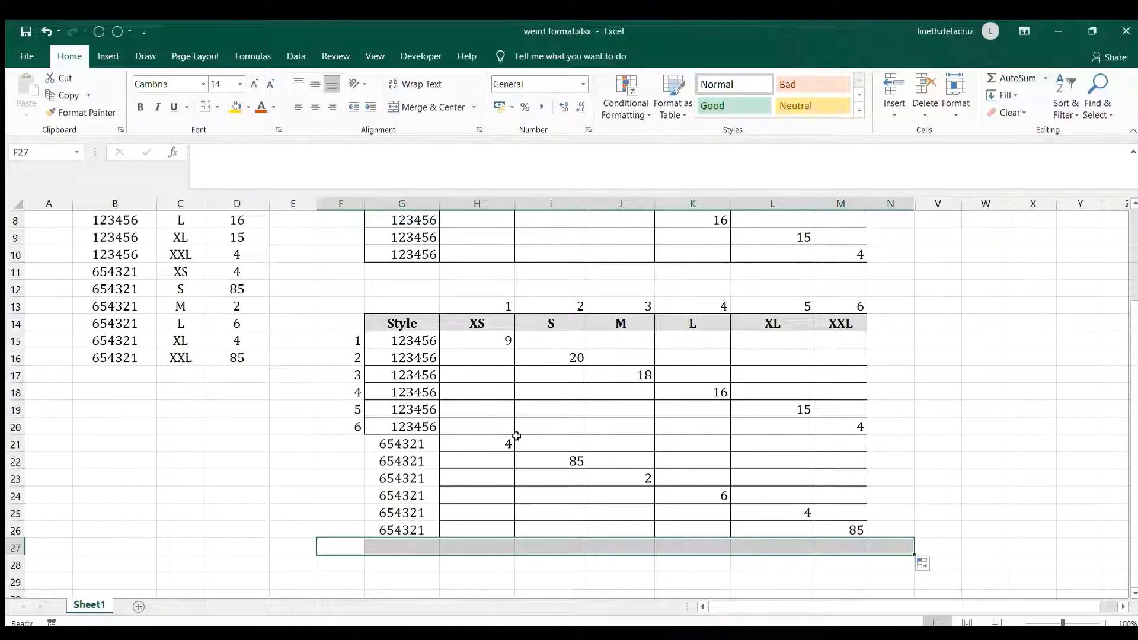
Swap the first two size headers so H14 reads S and I14 reads XS
{"action": "left_click", "coordinate": [501, 326]}
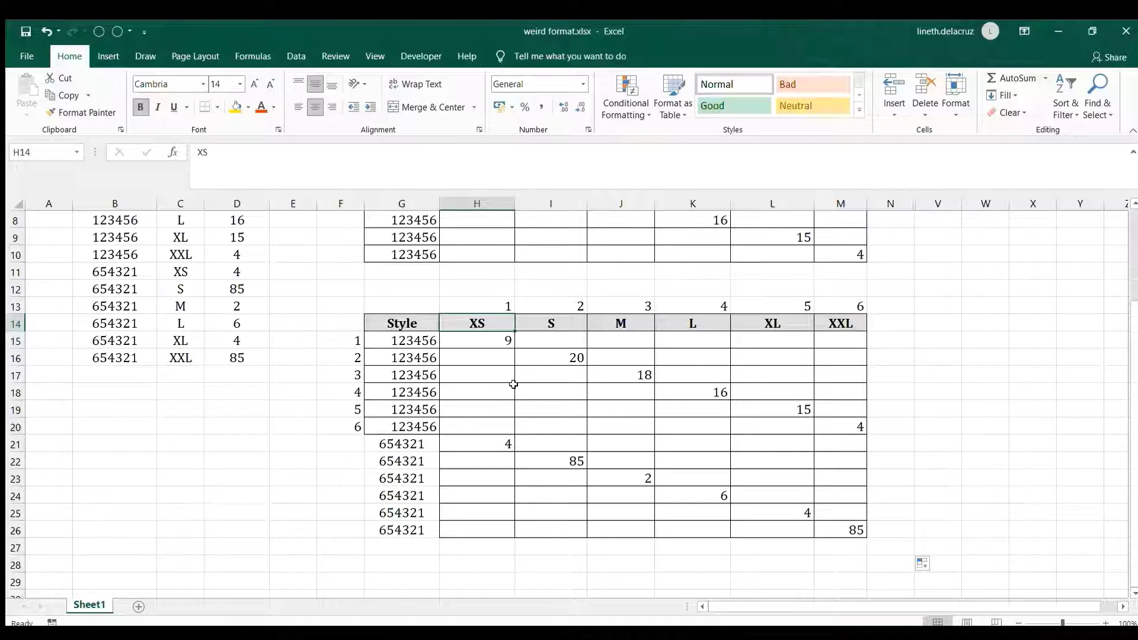
{"action": "key", "text": "ctrl+shift+Right"}
{"action": "key", "text": "ctrl+shift+Left"}
{"action": "key", "text": "shift+Right"}
{"action": "type", "text": "S"}
{"action": "key", "text": "ctrl+Return"}
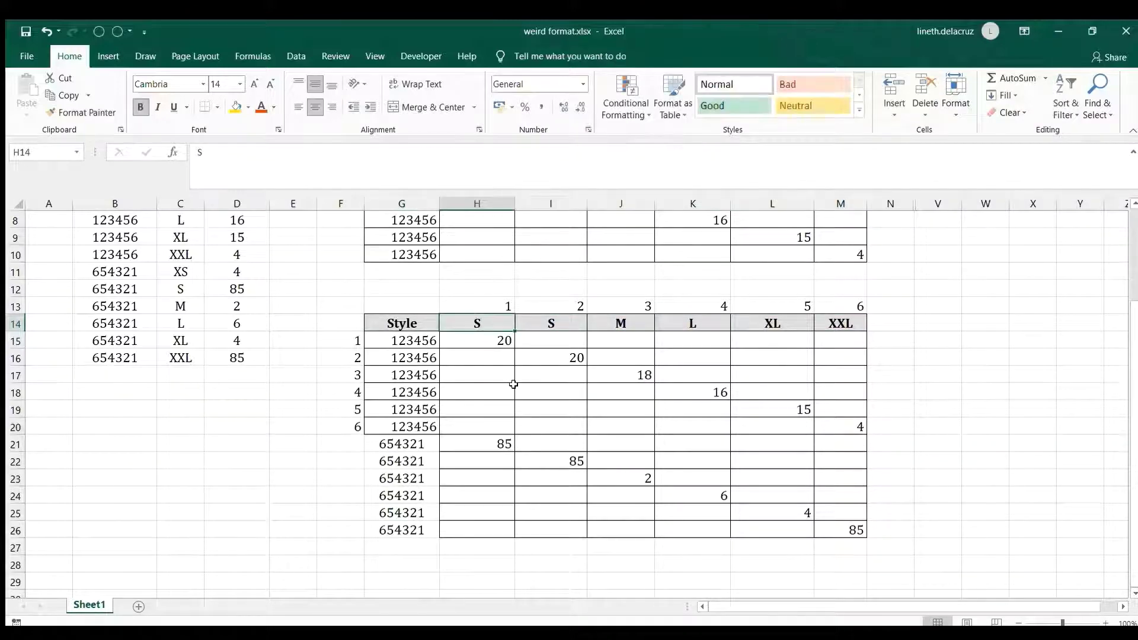
{"action": "key", "text": "Right"}
{"action": "type", "text": "XS"}
{"action": "key", "text": "Return"}
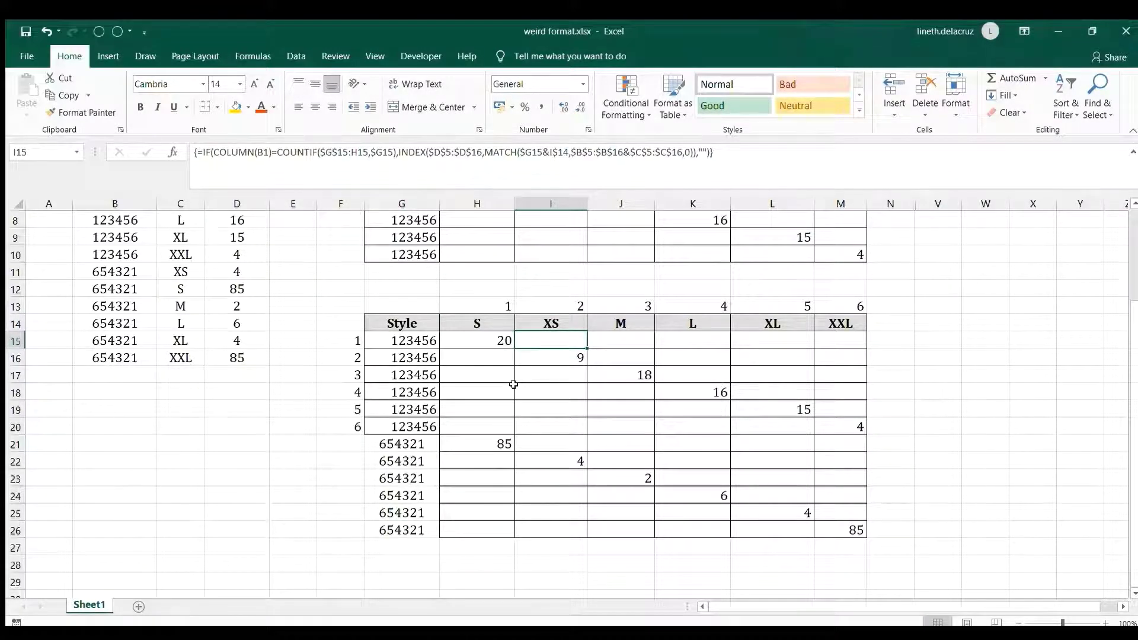
Clear the helper numbers in H13:M13 and F15:F20, then check the formula in J19
{"action": "left_click_drag", "start_coordinate": [485, 306], "coordinate": [826, 300]}
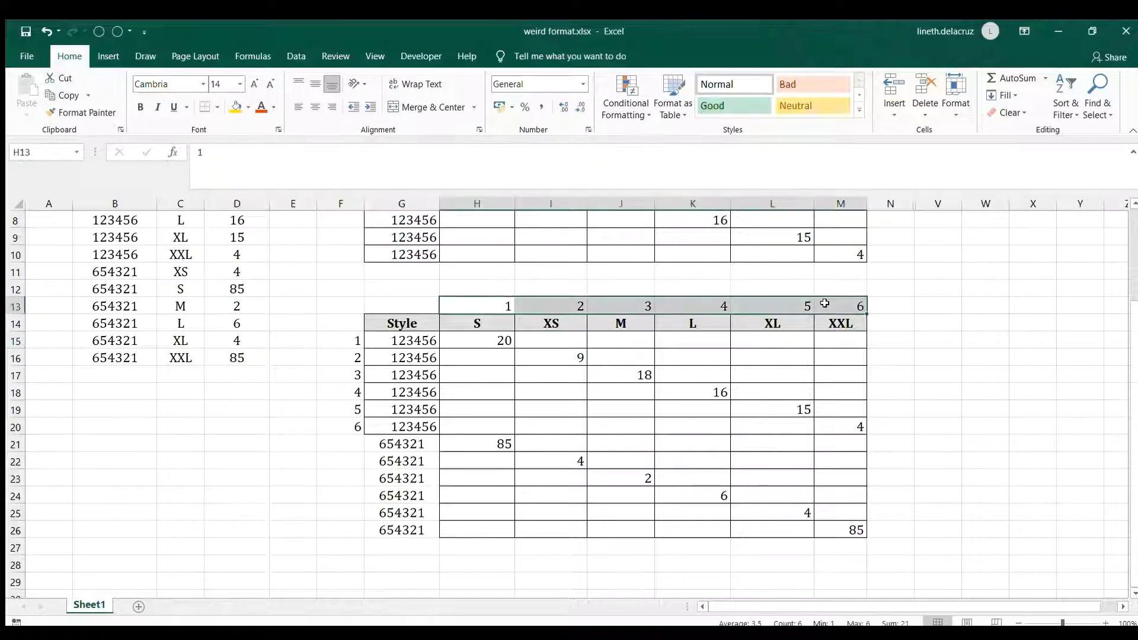
{"action": "key", "text": "Delete"}
{"action": "left_click_drag", "start_coordinate": [339, 341], "coordinate": [346, 426]}
{"action": "key", "text": "Delete"}
{"action": "left_click", "coordinate": [602, 413]}
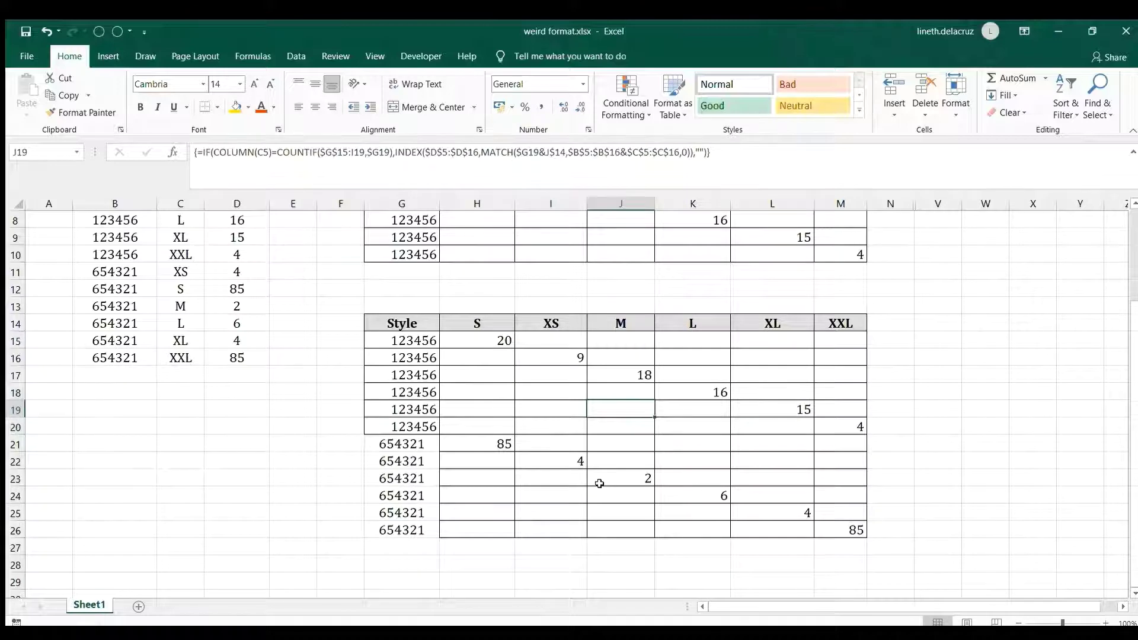